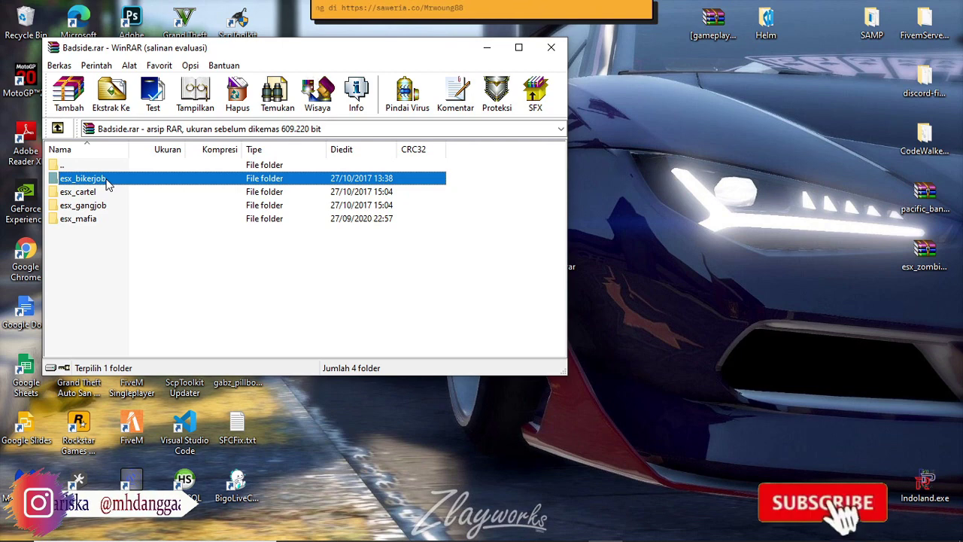
Select the esx_bikerjob, esx_cartel, esx_gangjob and esx_mafia folders in the Badside.rar archive
{"action": "left_click", "coordinate": [104, 193]}
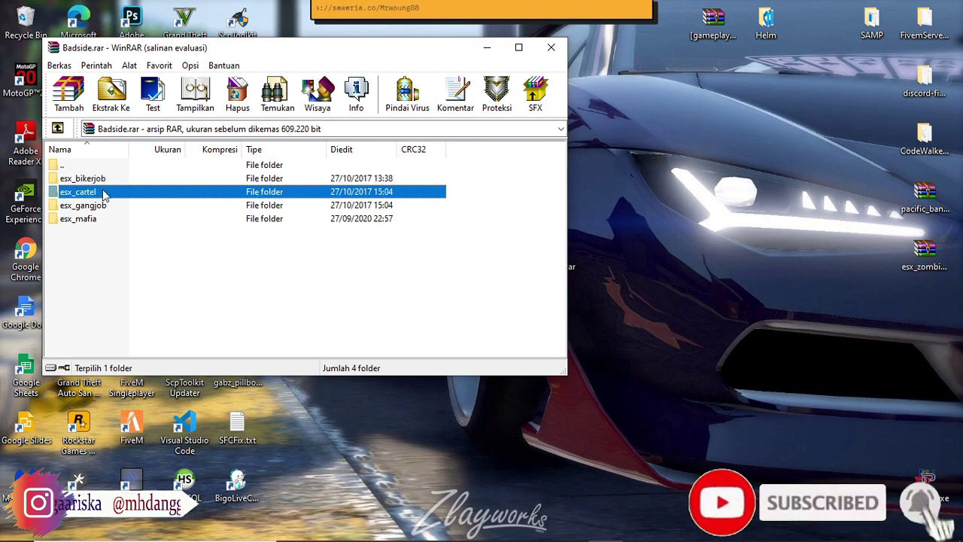
{"action": "left_click", "coordinate": [105, 207]}
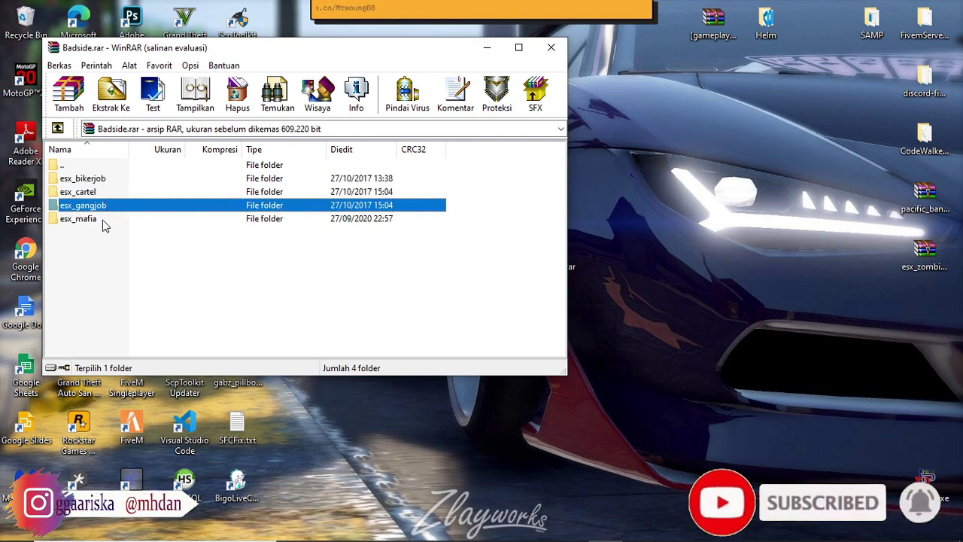
{"action": "left_click", "coordinate": [105, 220]}
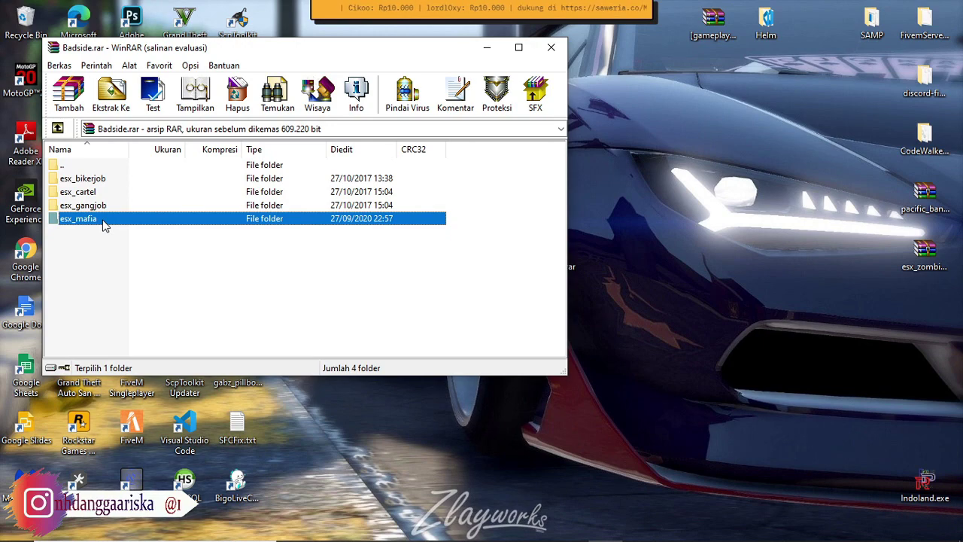
{"action": "left_click_drag", "start_coordinate": [106, 243], "coordinate": [108, 179]}
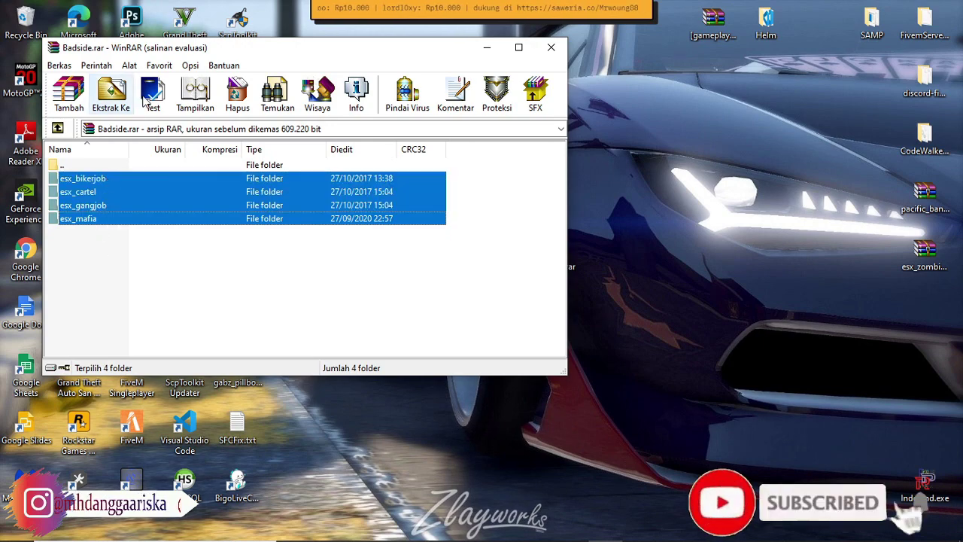
{"action": "left_click_drag", "start_coordinate": [170, 51], "coordinate": [607, 38]}
Switch to File Explorer and open Tutorial\server-data\resources on the Data File (F:) drive
{"action": "mouse_move", "coordinate": [452, 531]}
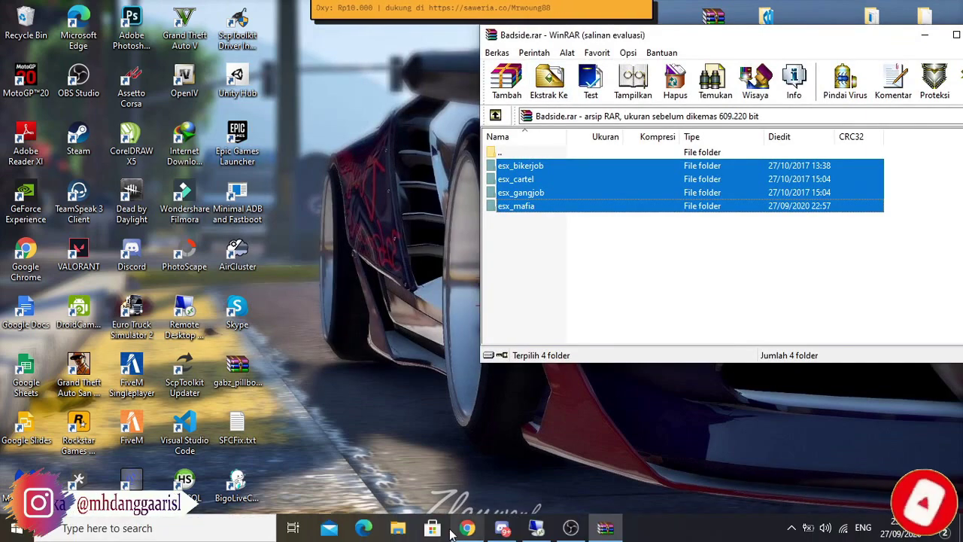
{"action": "left_click", "coordinate": [410, 532]}
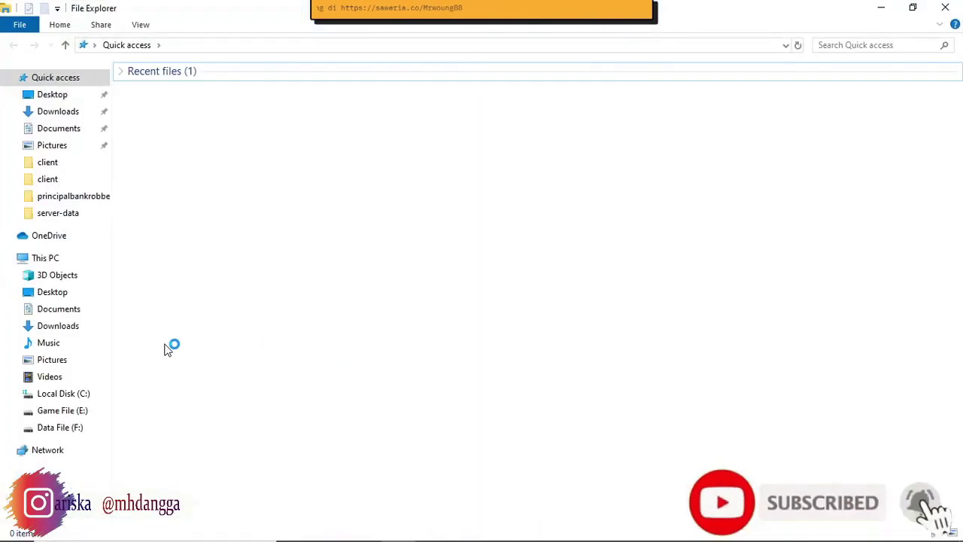
{"action": "left_click", "coordinate": [66, 428]}
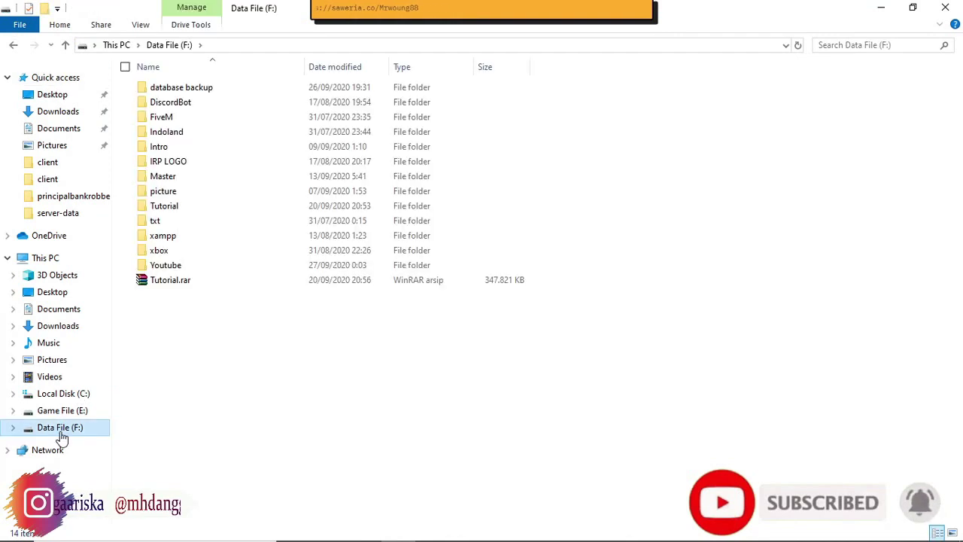
{"action": "left_click", "coordinate": [184, 207]}
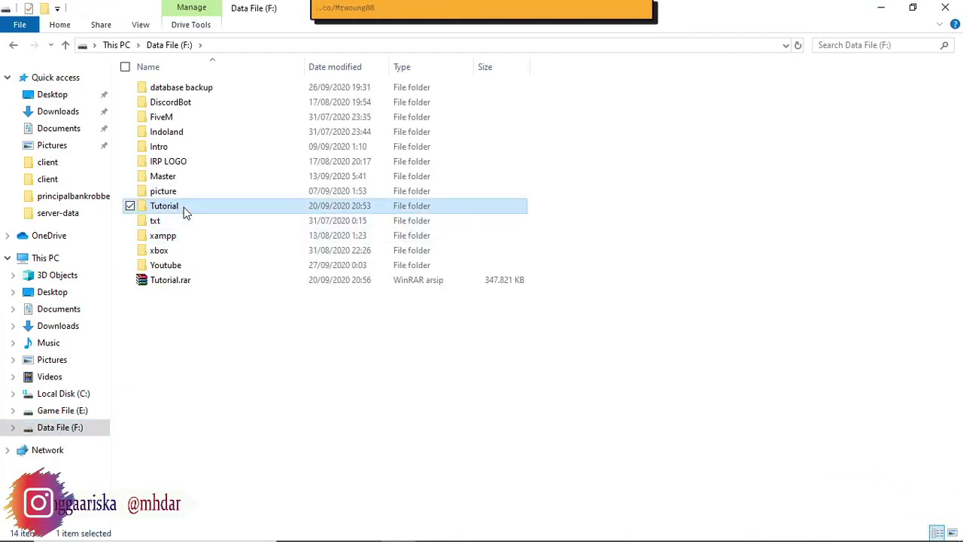
{"action": "double_click", "coordinate": [184, 207]}
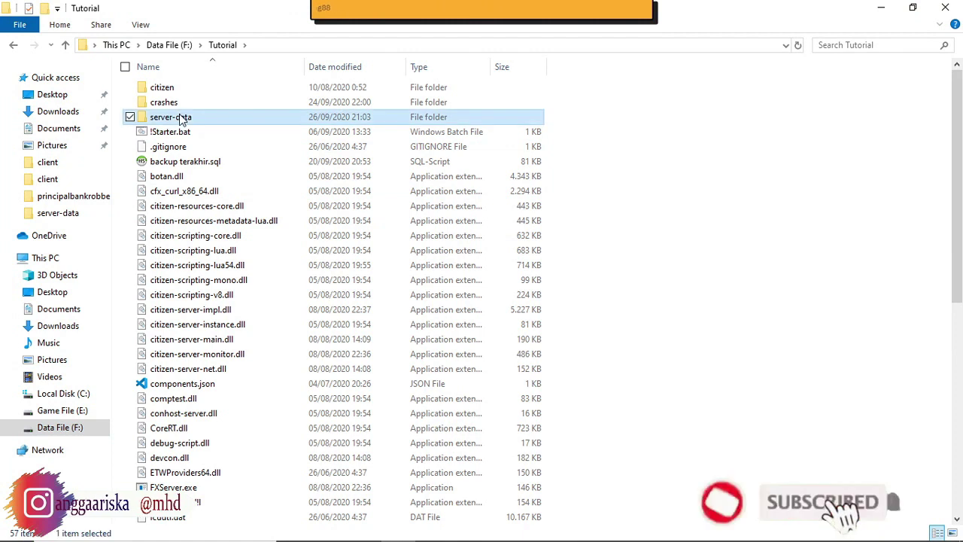
{"action": "double_click", "coordinate": [182, 118]}
{"action": "double_click", "coordinate": [179, 118]}
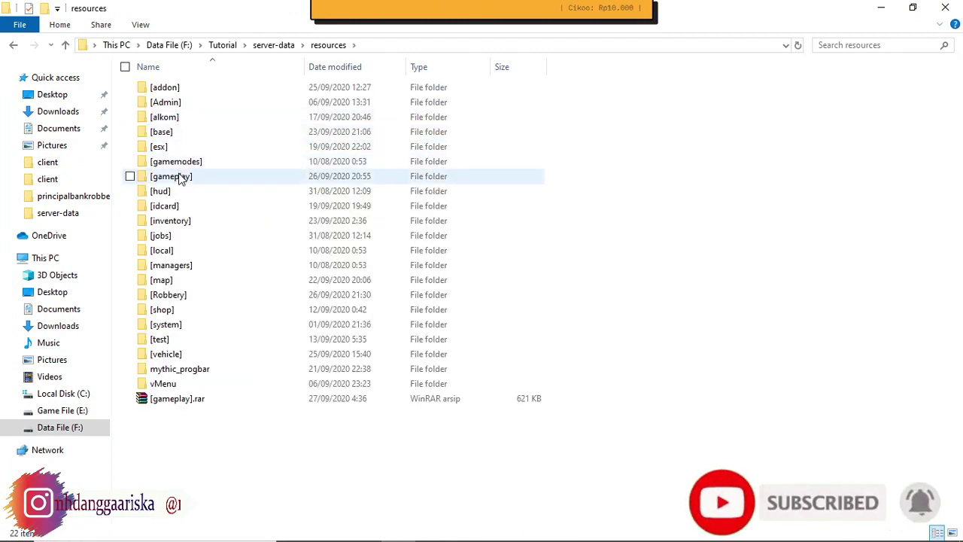
Create a folder named [badside] in the resources folder and open it in a maximized window
{"action": "right_click", "coordinate": [191, 463]}
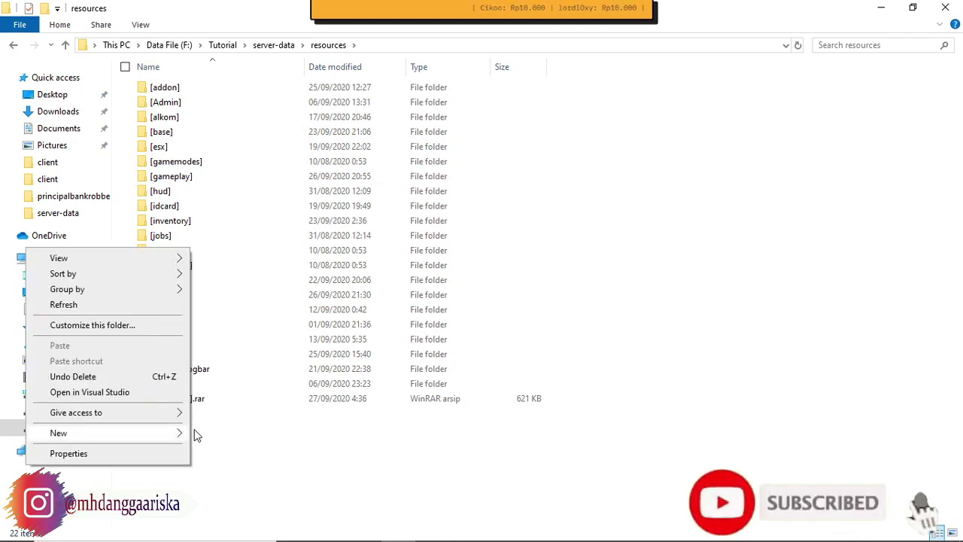
{"action": "mouse_move", "coordinate": [164, 437]}
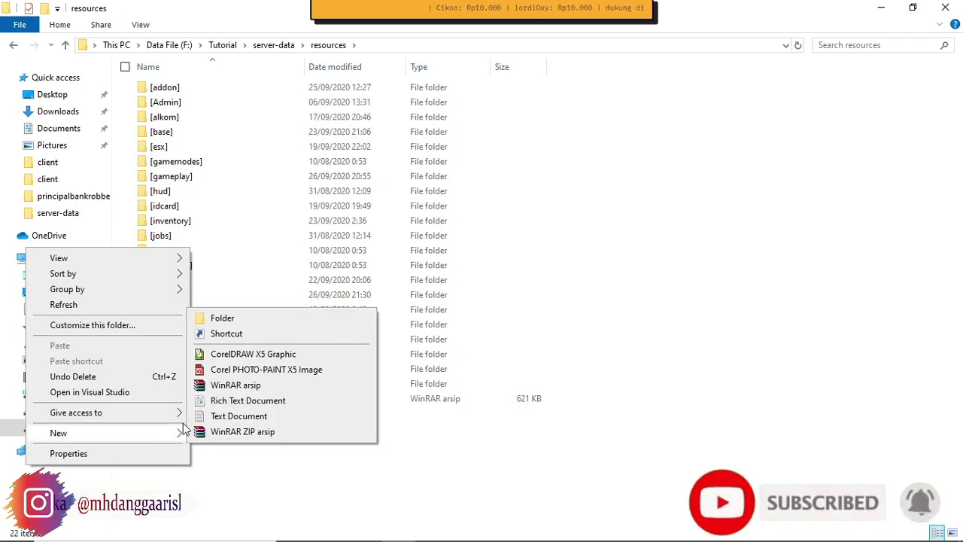
{"action": "left_click", "coordinate": [227, 321]}
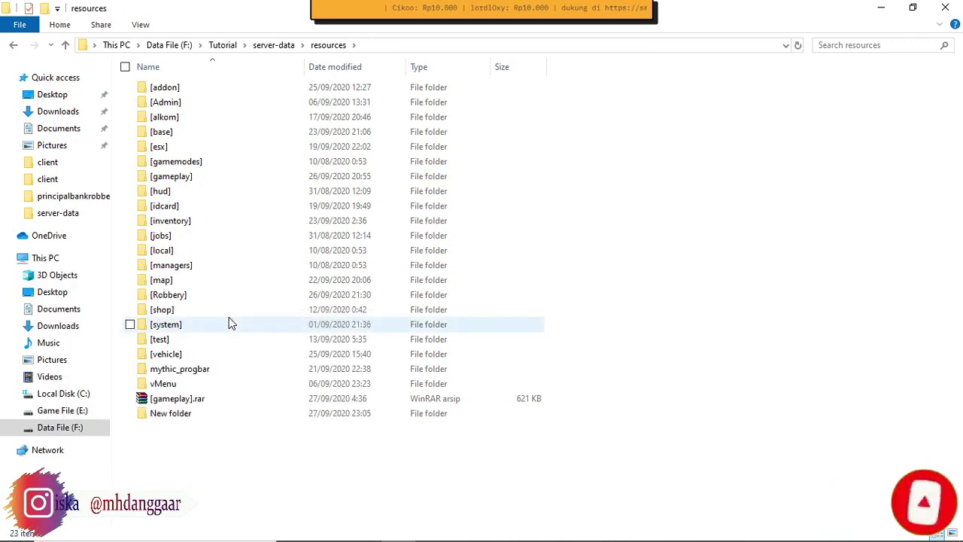
{"action": "type", "text": "["}
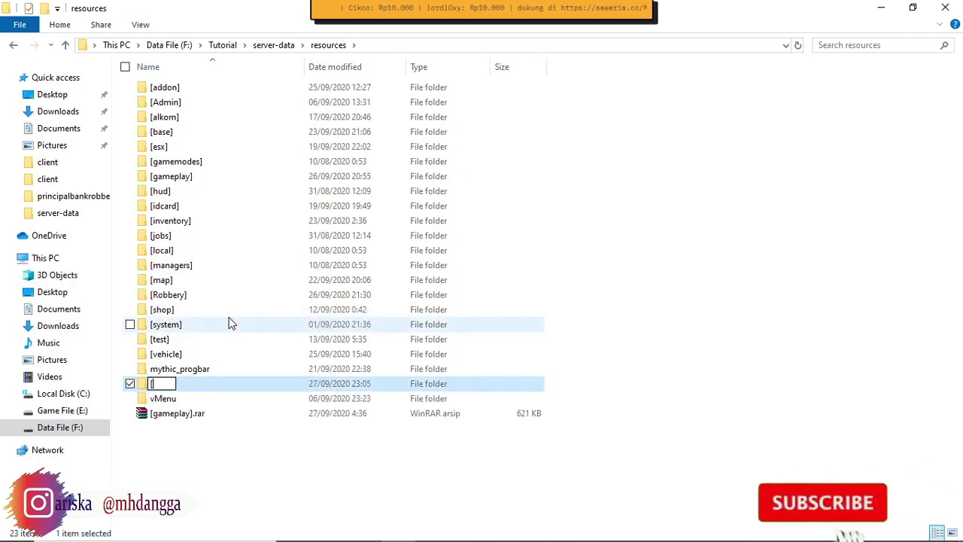
{"action": "type", "text": "badside]"}
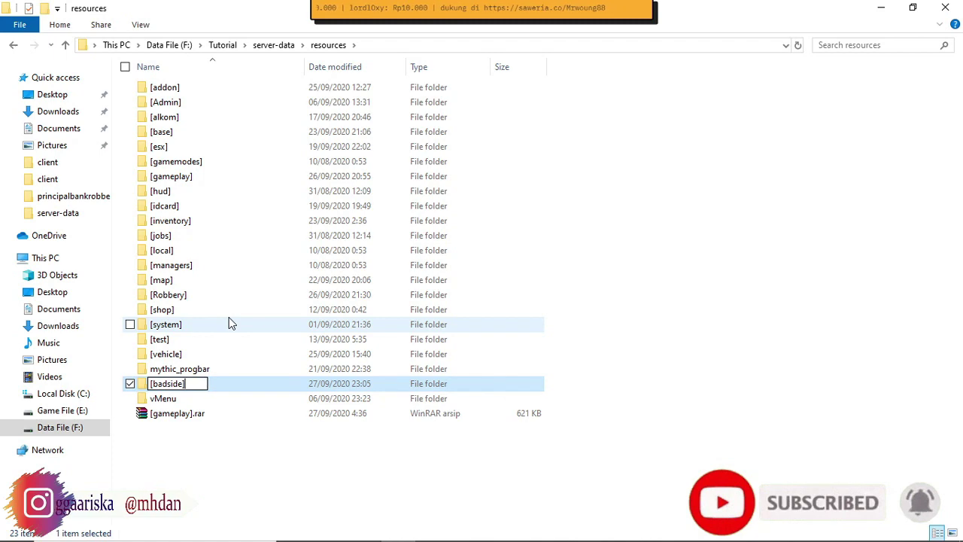
{"action": "key", "text": "Return"}
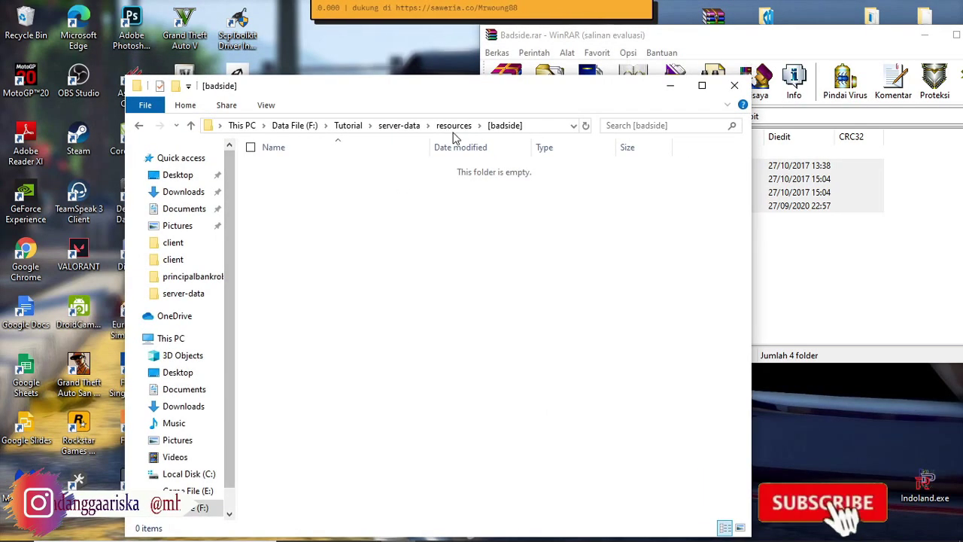
{"action": "double_click", "coordinate": [452, 83]}
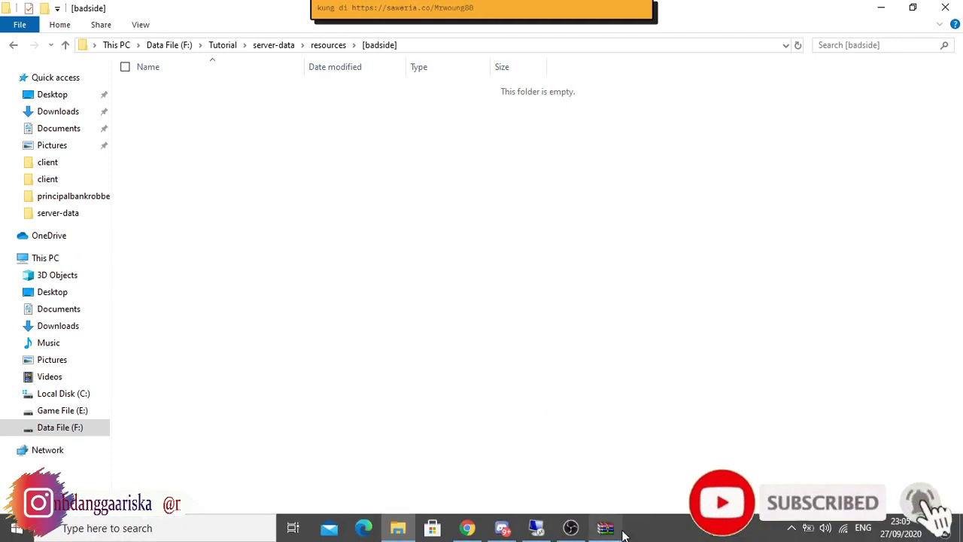
Extract the four selected job folders from the Badside.rar archive into the empty [badside] folder
{"action": "left_click", "coordinate": [535, 530]}
{"action": "left_click_drag", "start_coordinate": [591, 36], "coordinate": [690, 21]}
{"action": "left_click_drag", "start_coordinate": [636, 163], "coordinate": [576, 182]}
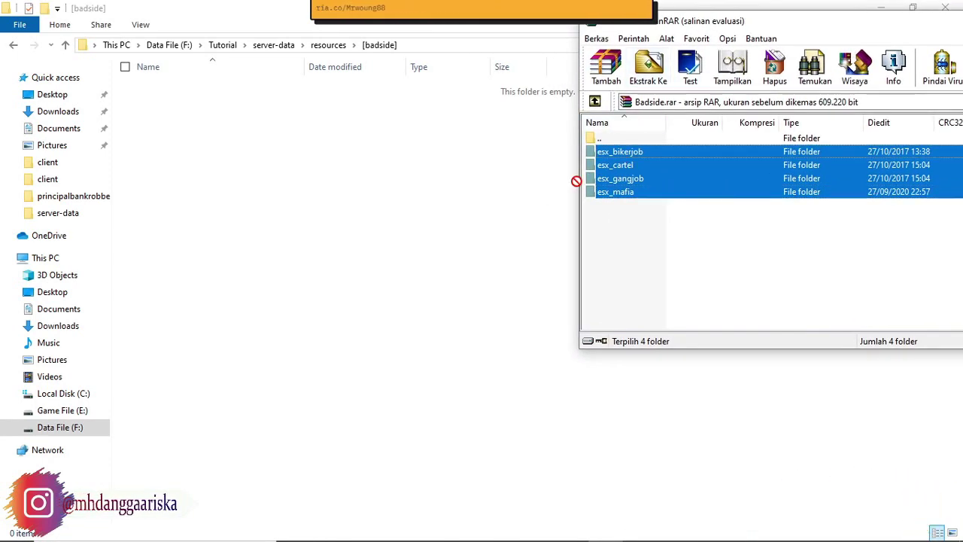
{"action": "left_click_drag", "start_coordinate": [343, 157], "coordinate": [150, 127]}
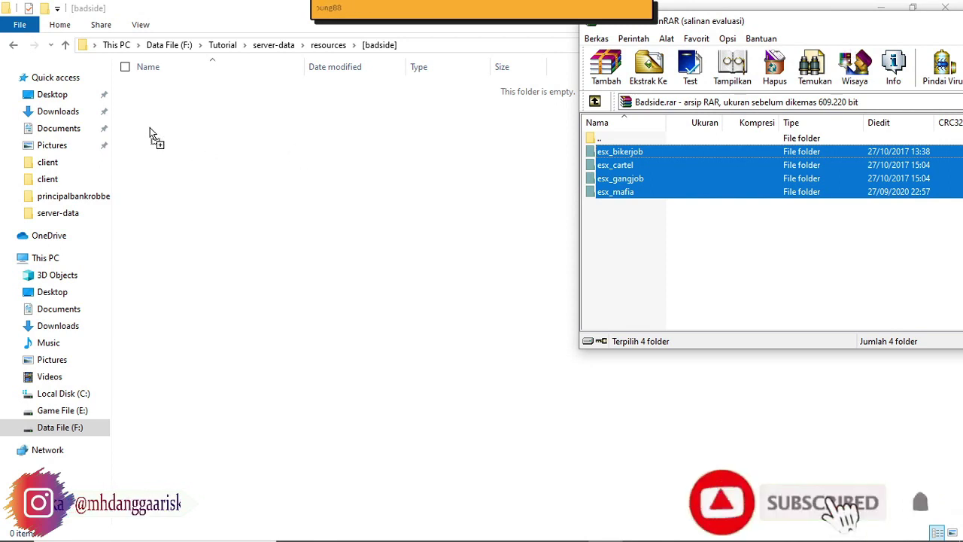
{"action": "left_click", "coordinate": [150, 127]}
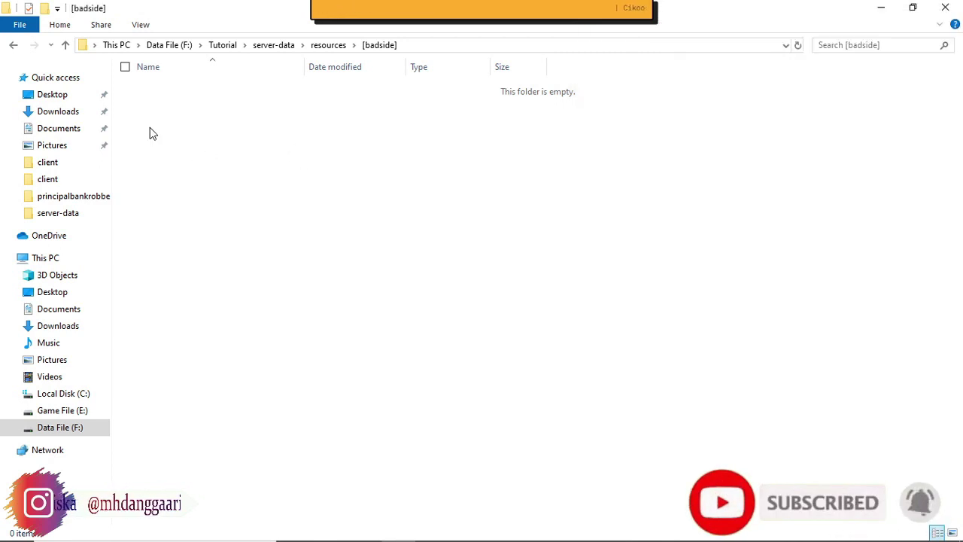
{"action": "left_click", "coordinate": [243, 234]}
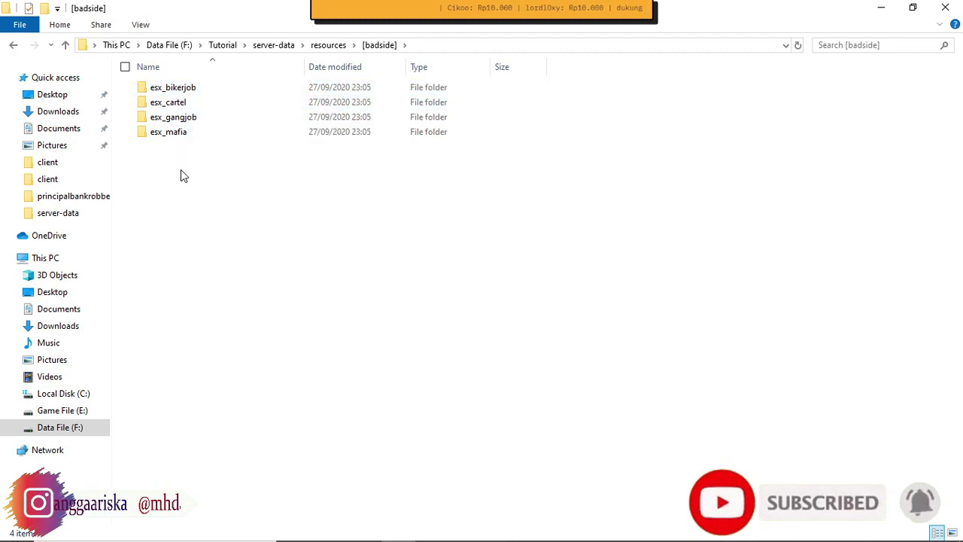
Open the extracted esx_bikerjob folder and select its esx_bikerjob.sql script
{"action": "left_click", "coordinate": [181, 92]}
{"action": "double_click", "coordinate": [181, 92]}
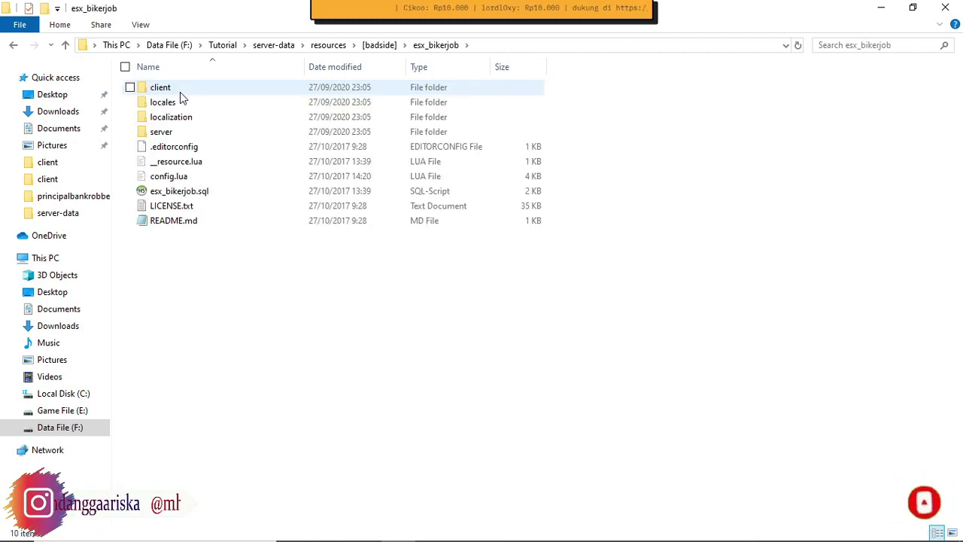
{"action": "left_click", "coordinate": [189, 190]}
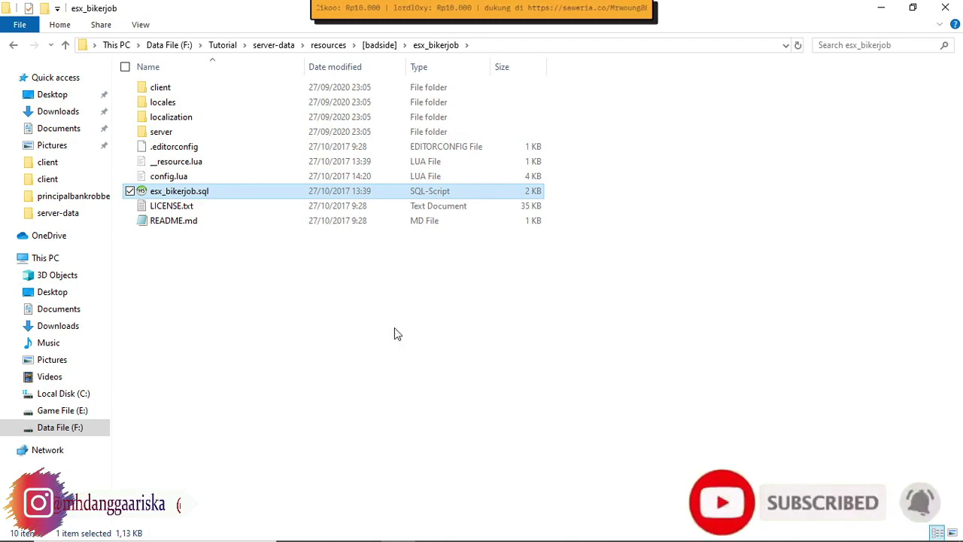
Minimize the esx_bikerjob folder window and close the Badside.rar archive in WinRAR
{"action": "left_click", "coordinate": [882, 7]}
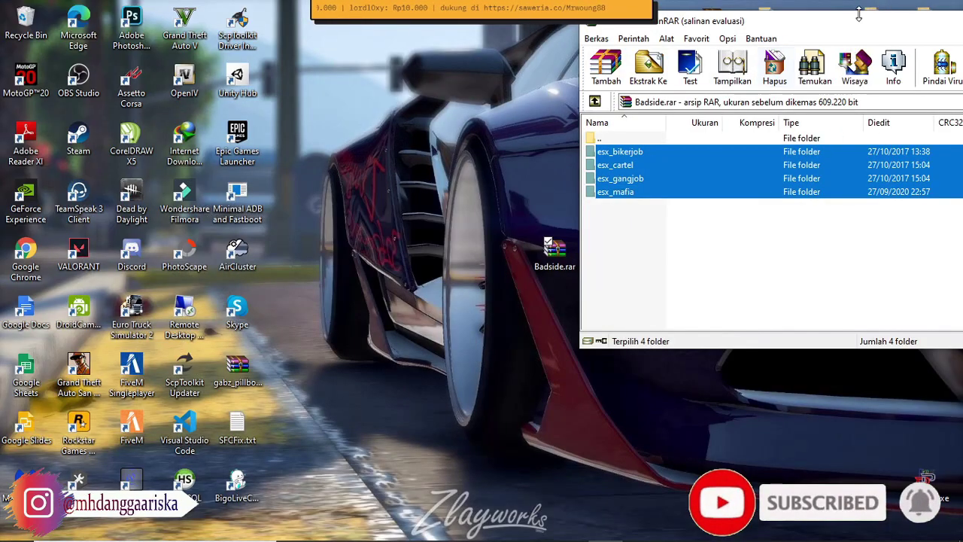
{"action": "left_click_drag", "start_coordinate": [848, 38], "coordinate": [531, 43]}
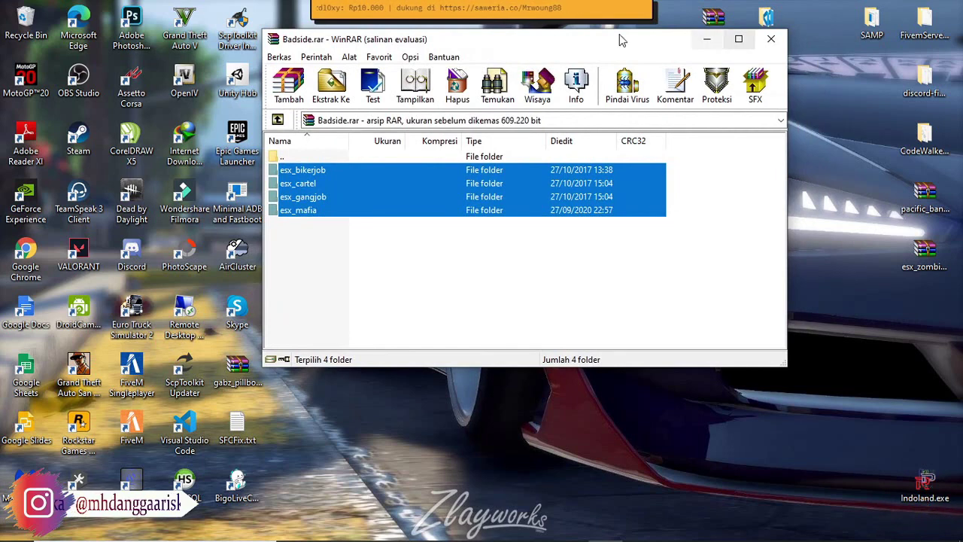
{"action": "left_click", "coordinate": [771, 39]}
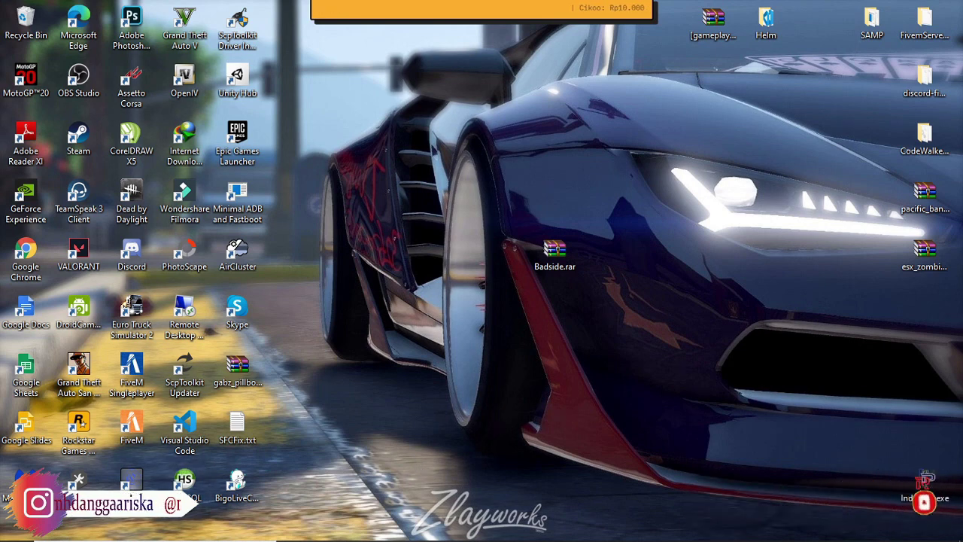
{"action": "left_click", "coordinate": [791, 529]}
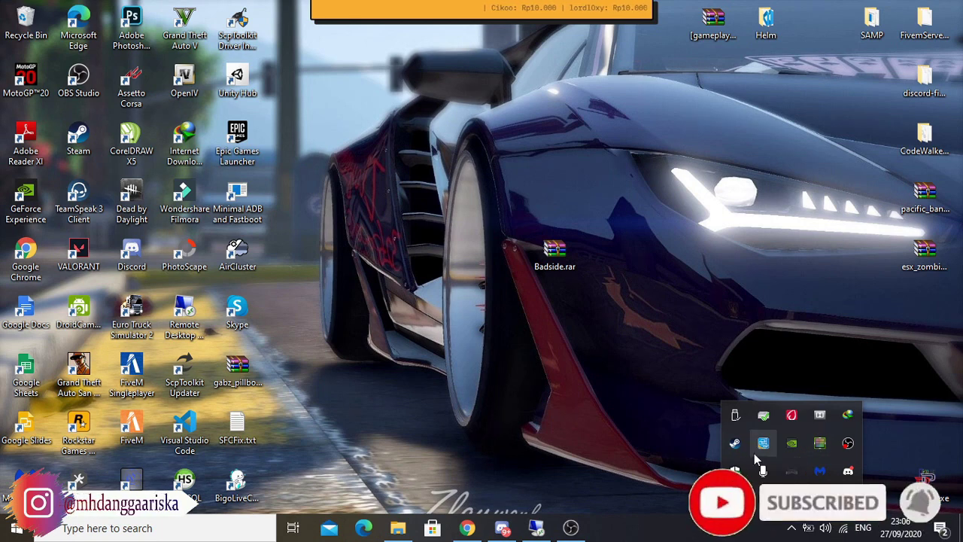
{"action": "left_click", "coordinate": [677, 452]}
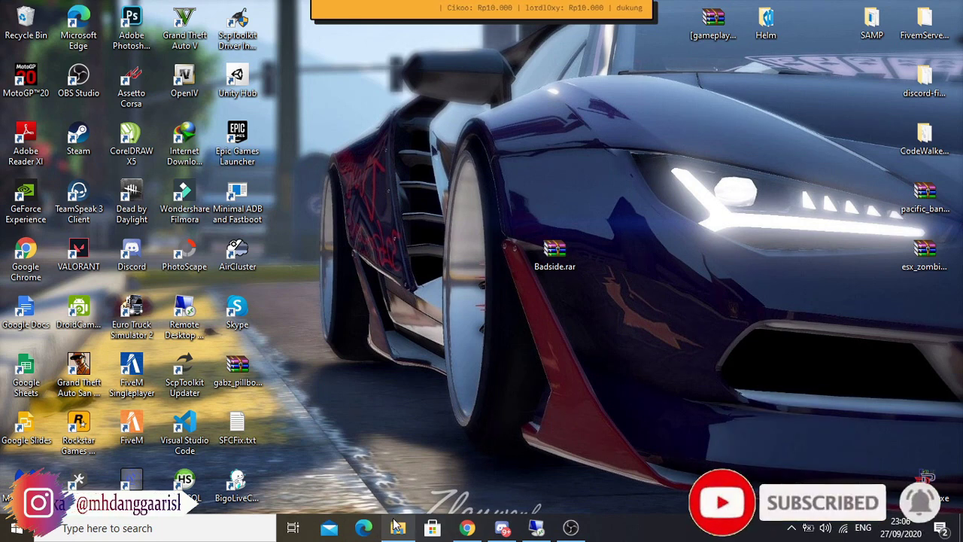
Return to File Explorer and launch the XAMPP control panel from the xampp folder on Local Disk (C:)
{"action": "mouse_move", "coordinate": [397, 527]}
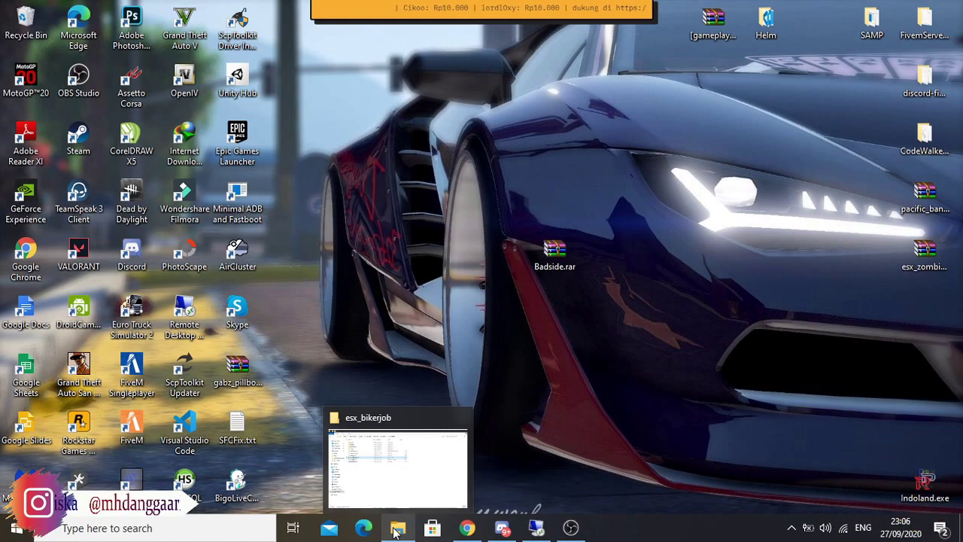
{"action": "left_click", "coordinate": [344, 494]}
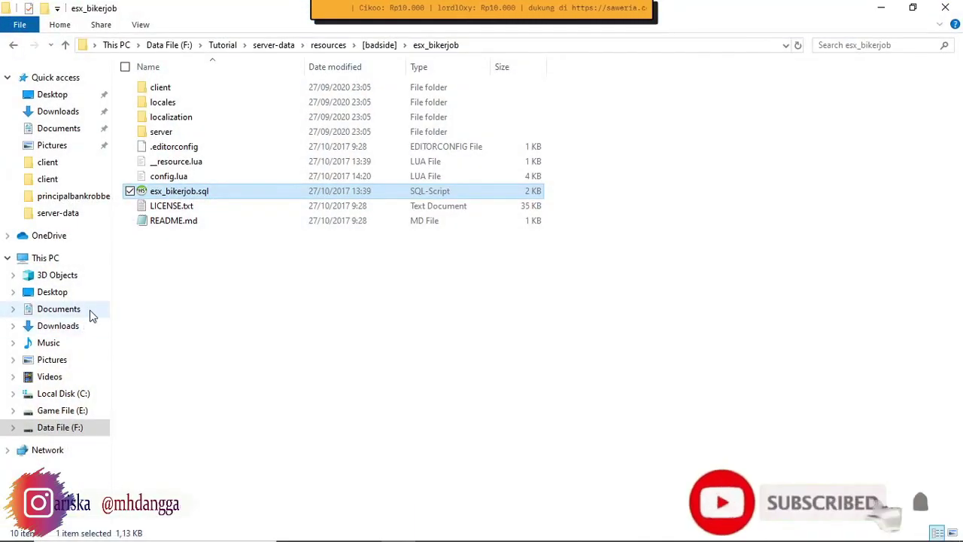
{"action": "left_click", "coordinate": [63, 399]}
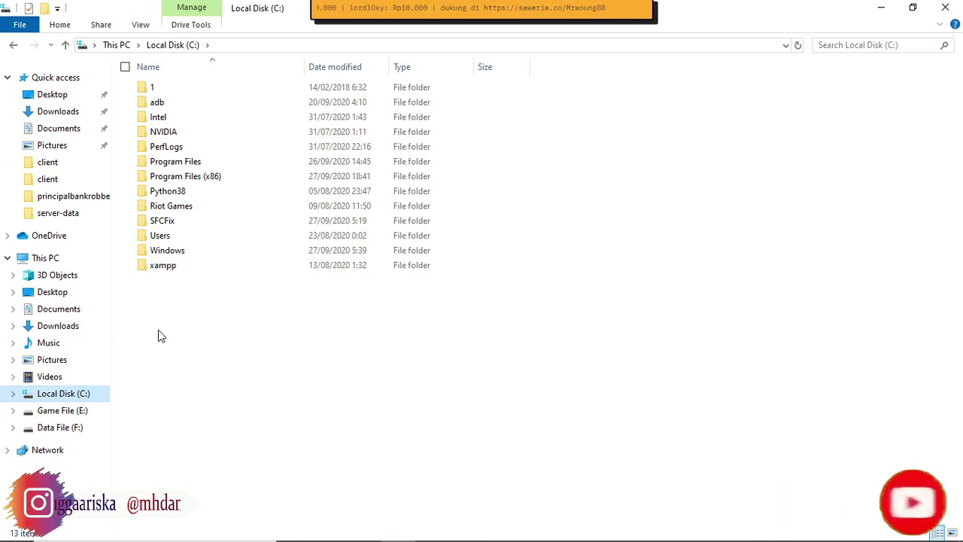
{"action": "double_click", "coordinate": [179, 271]}
{"action": "scroll", "coordinate": [203, 361], "scroll_direction": "down", "scroll_amount": 5}
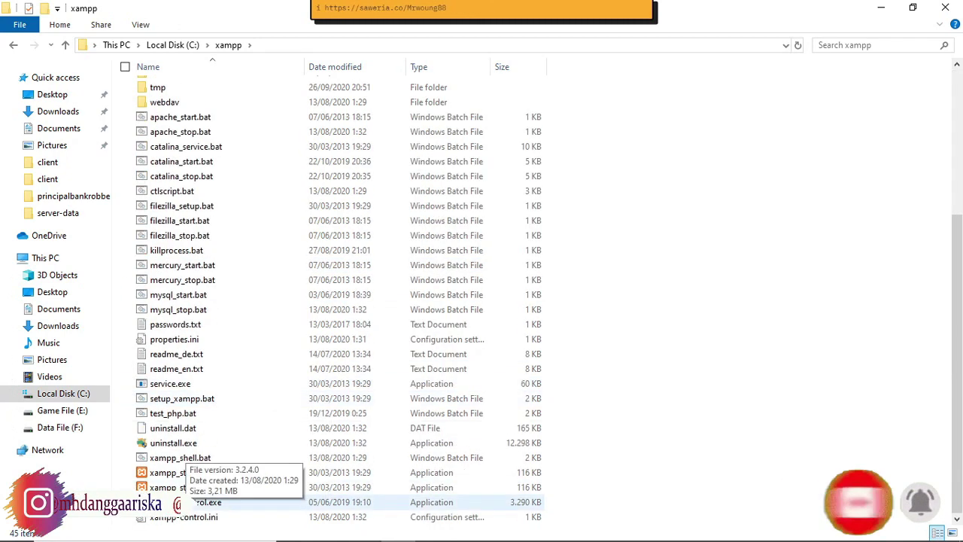
{"action": "double_click", "coordinate": [200, 501]}
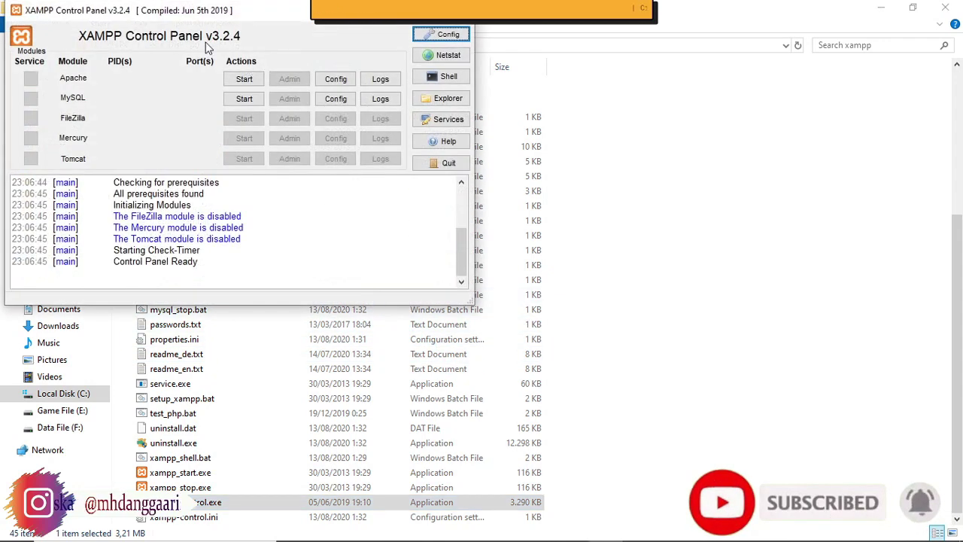
Start the Apache and MySQL modules in XAMPP and dismiss the control panel window
{"action": "left_click", "coordinate": [242, 81]}
{"action": "left_click", "coordinate": [247, 98]}
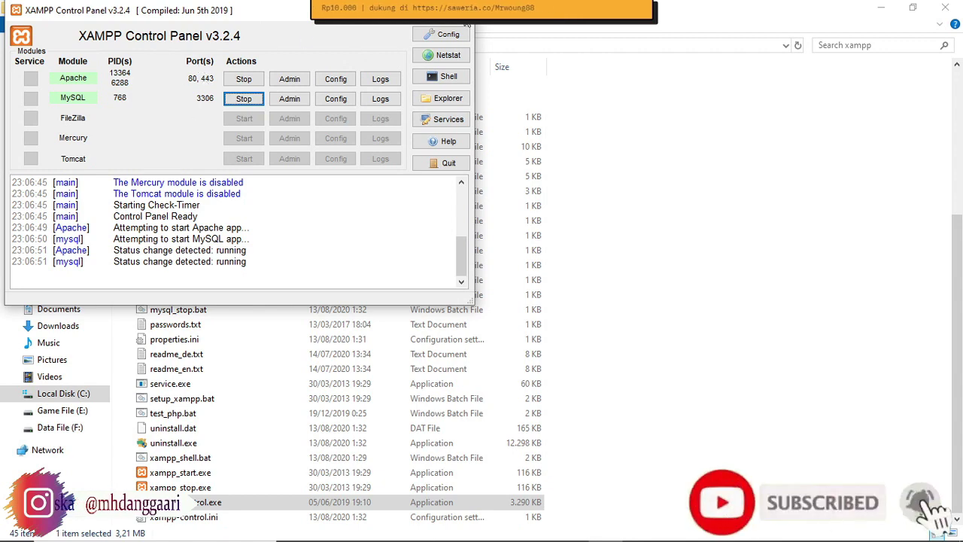
{"action": "left_click", "coordinate": [467, 24]}
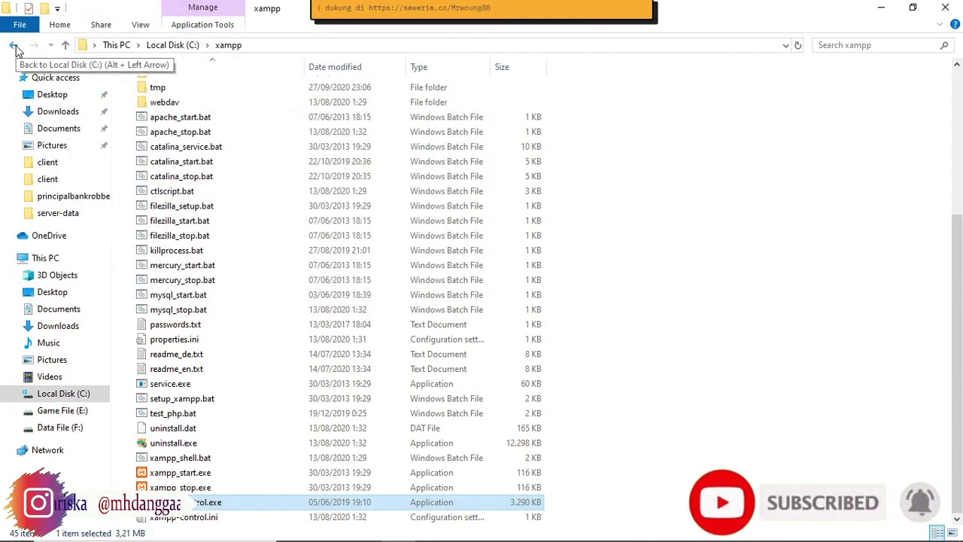
Navigate File Explorer back to the esx_bikerjob folder inside [badside] and minimize the window
{"action": "left_click", "coordinate": [15, 48]}
{"action": "left_click", "coordinate": [15, 48]}
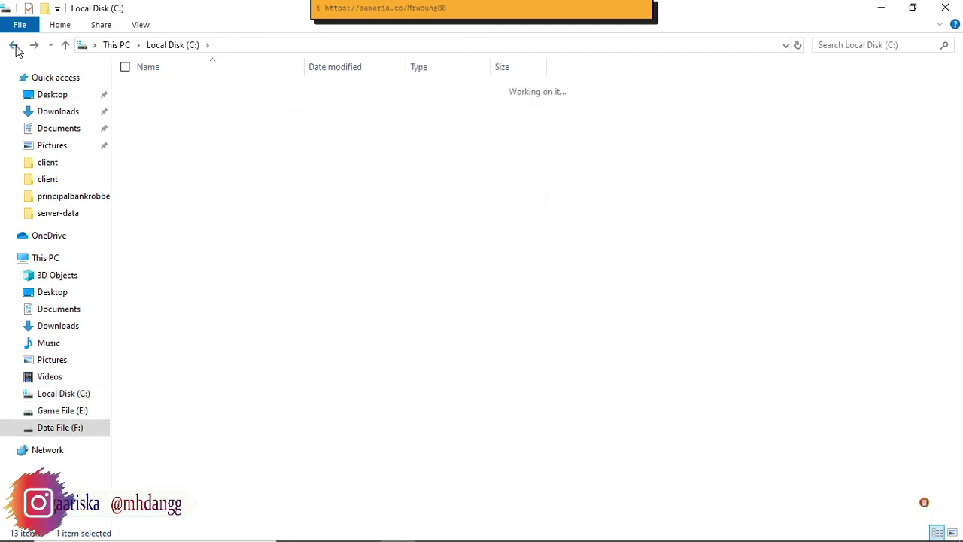
{"action": "left_click", "coordinate": [15, 48]}
{"action": "left_click", "coordinate": [34, 45]}
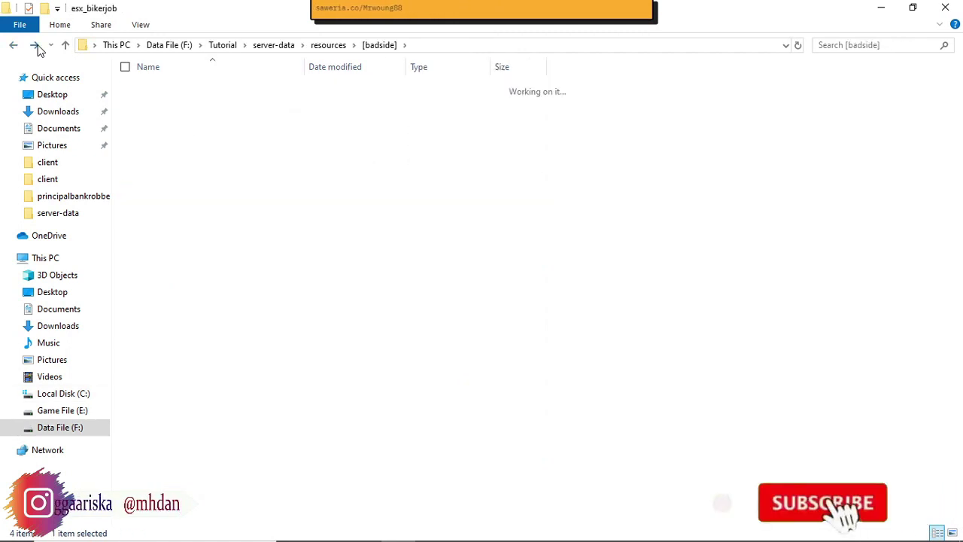
{"action": "left_click", "coordinate": [883, 9]}
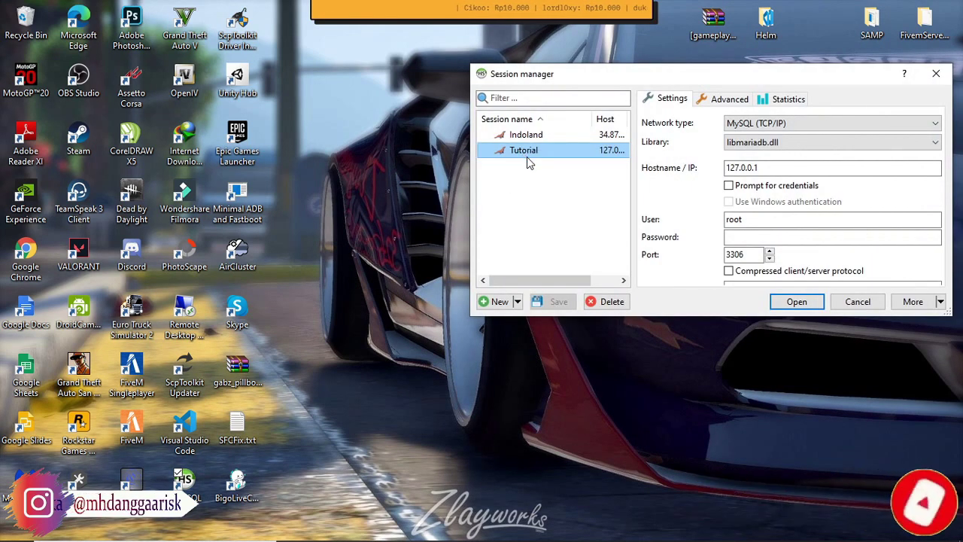
Open the Tutorial session in HeidiSQL and load esx_bikerjob.sql from File Explorer into its query editor
{"action": "left_click", "coordinate": [797, 302]}
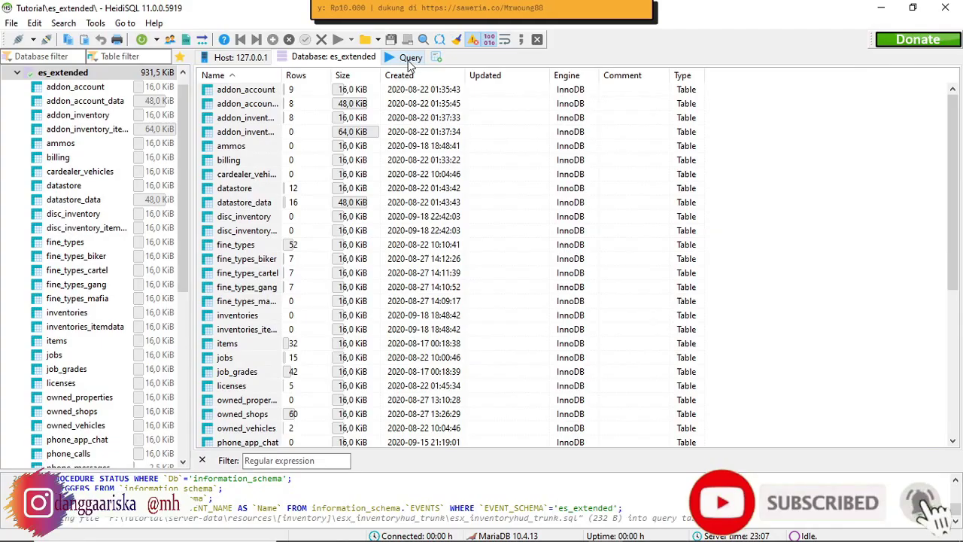
{"action": "left_click", "coordinate": [409, 59]}
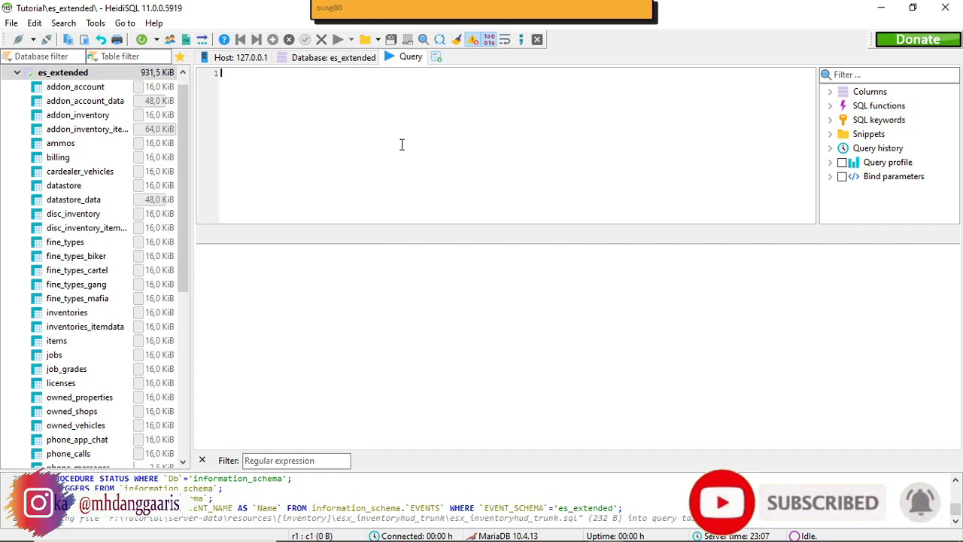
{"action": "mouse_move", "coordinate": [397, 529]}
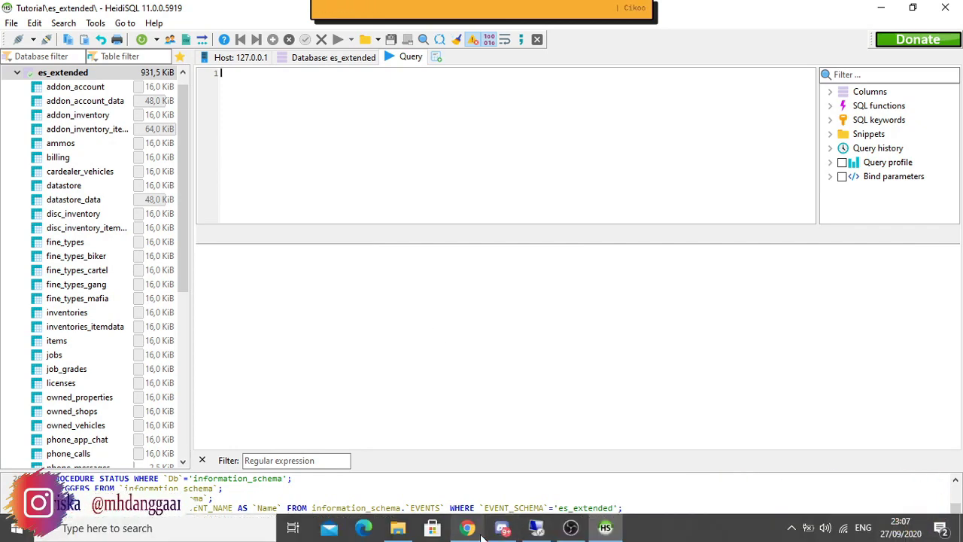
{"action": "left_click", "coordinate": [397, 529]}
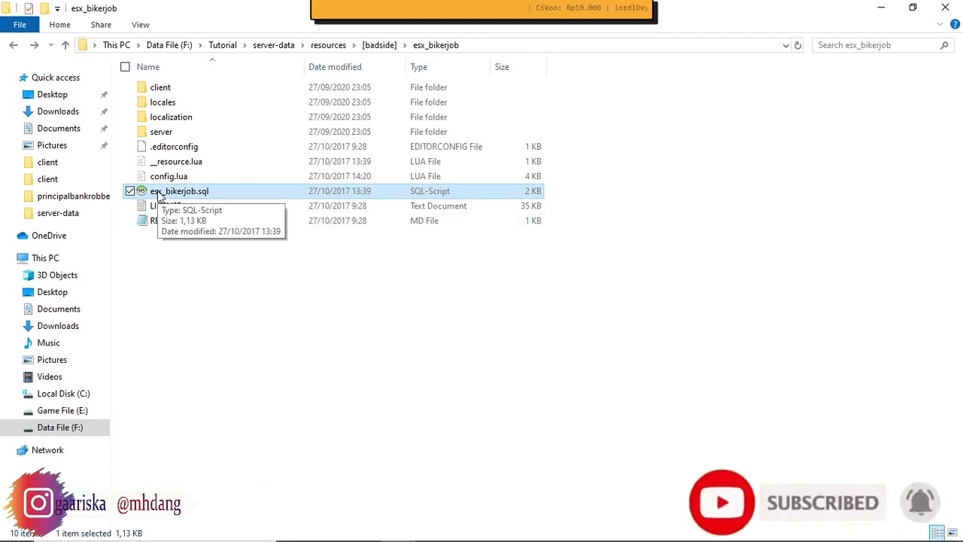
{"action": "left_click_drag", "start_coordinate": [160, 194], "coordinate": [421, 253]}
{"action": "left_click_drag", "start_coordinate": [675, 446], "coordinate": [364, 183]}
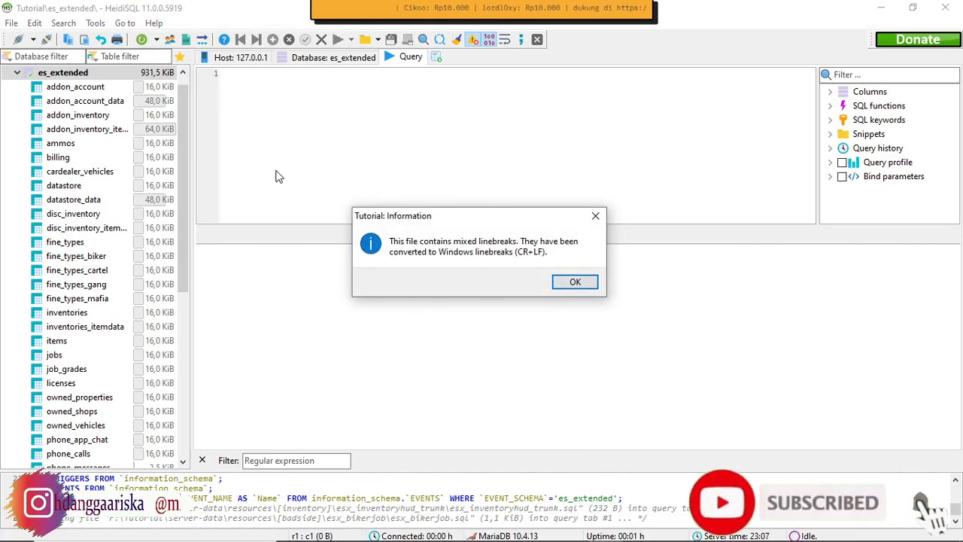
{"action": "left_click", "coordinate": [574, 282]}
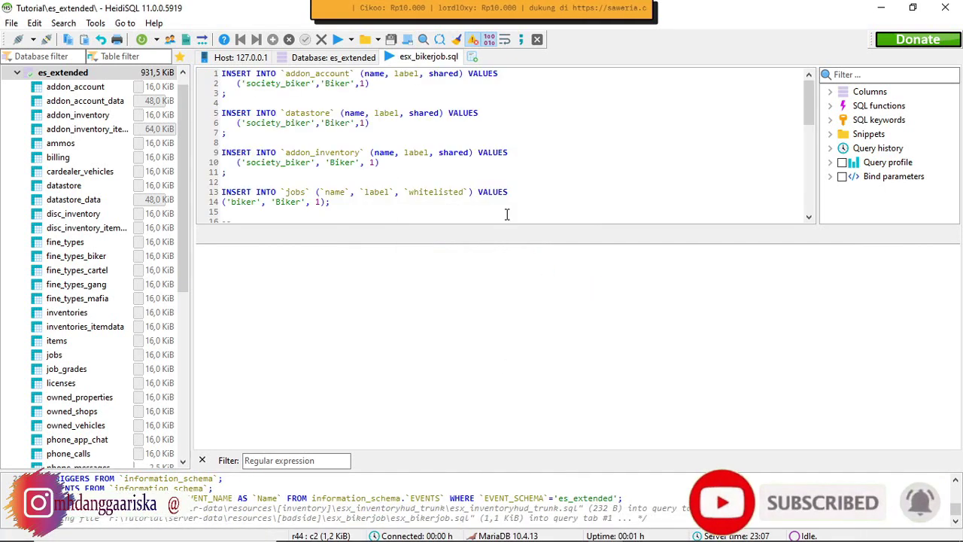
Review the loaded esx_bikerjob.sql script, try to execute it on the es_extended database, and dismiss the resulting dialog
{"action": "scroll", "coordinate": [422, 151], "scroll_direction": "down", "scroll_amount": 3}
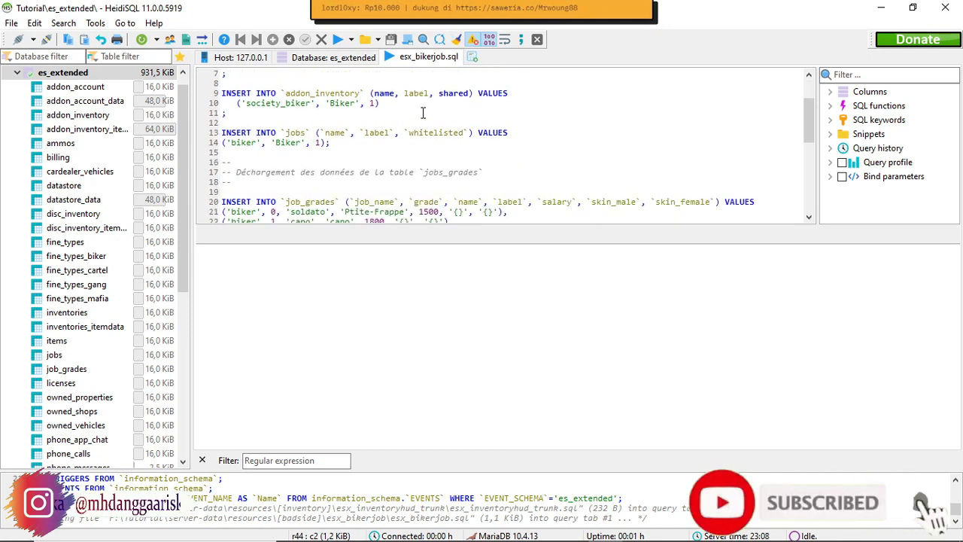
{"action": "scroll", "coordinate": [377, 121], "scroll_direction": "up", "scroll_amount": 3}
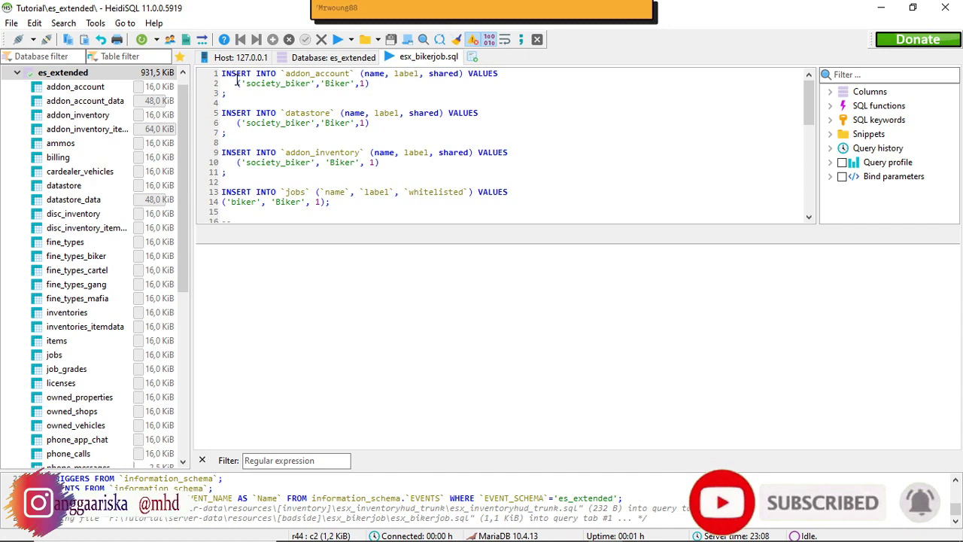
{"action": "left_click", "coordinate": [338, 41]}
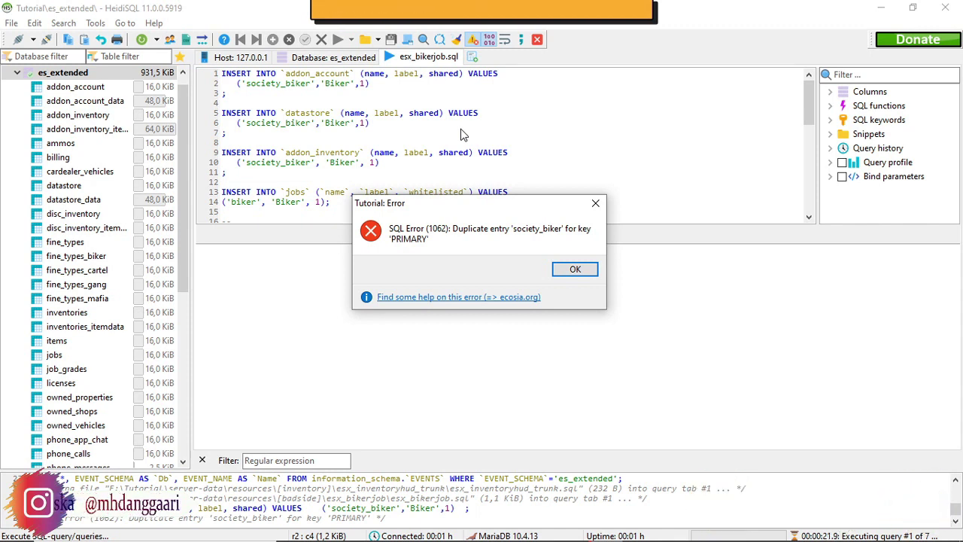
{"action": "left_click", "coordinate": [576, 270]}
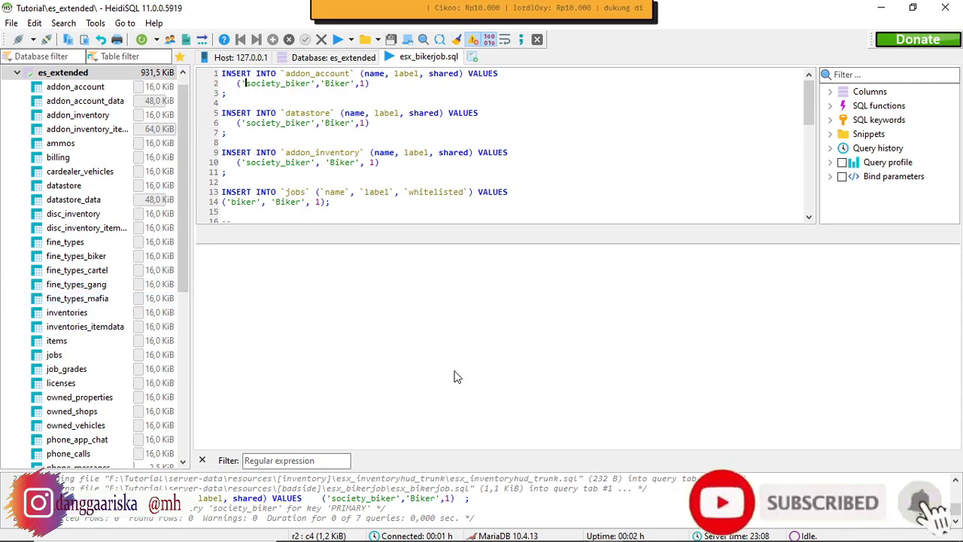
Switch to File Explorer and look through the esx_cartel, esx_gangjob and esx_mafia folders in [badside] for their SQL scripts
{"action": "left_click", "coordinate": [398, 529]}
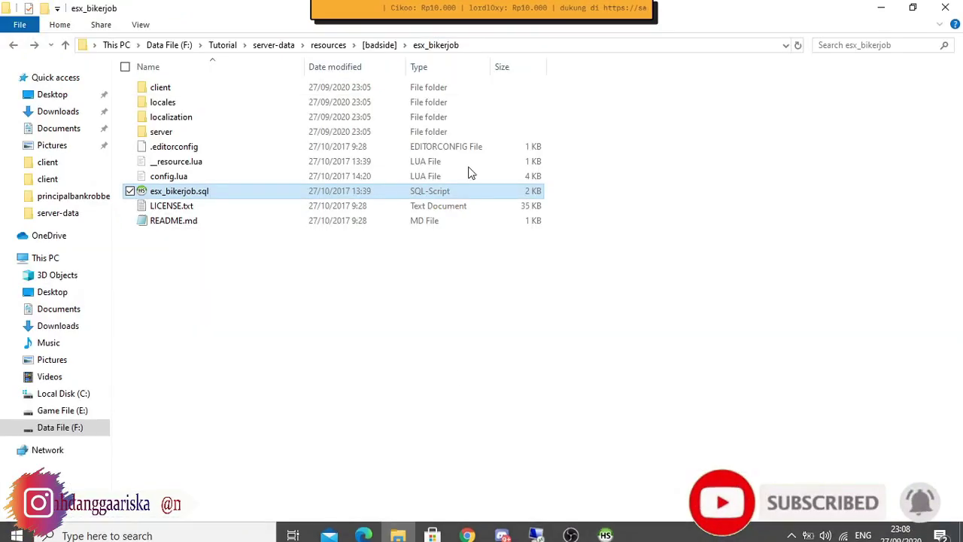
{"action": "left_click", "coordinate": [380, 46]}
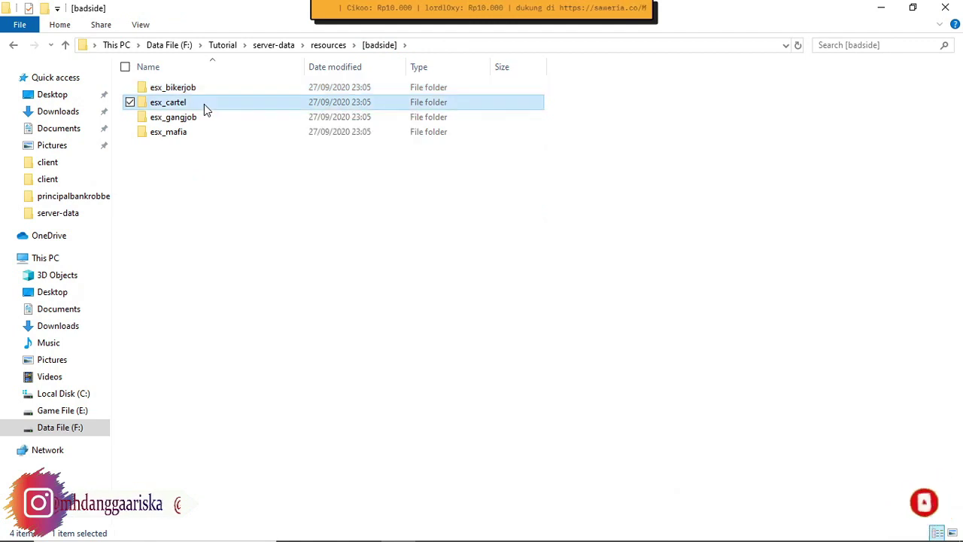
{"action": "double_click", "coordinate": [204, 103]}
{"action": "key", "text": "alt+Up"}
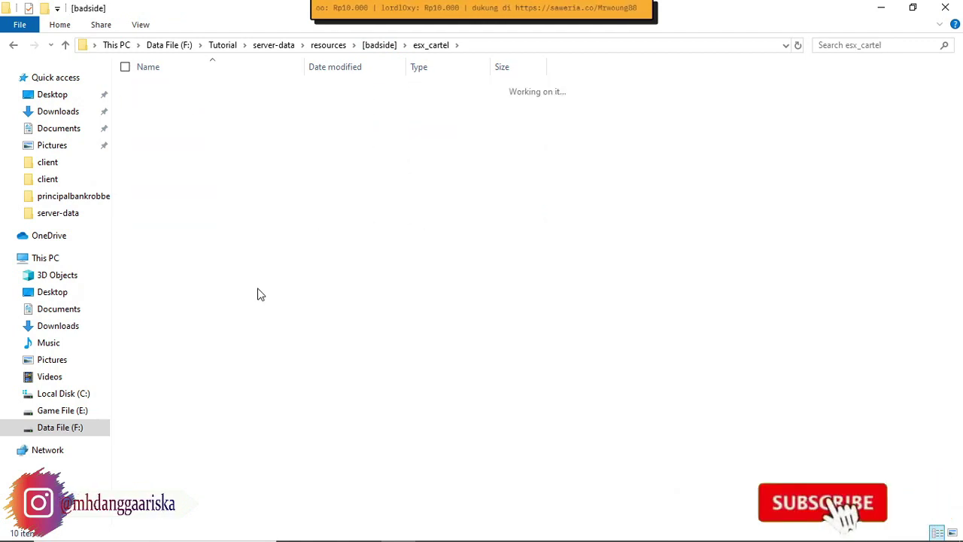
{"action": "key", "text": "Down"}
{"action": "key", "text": "Return"}
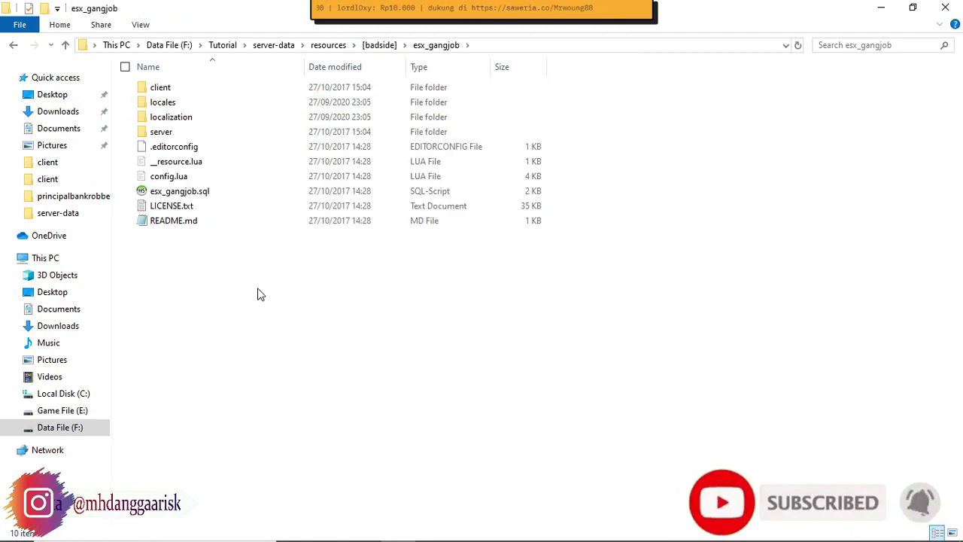
{"action": "key", "text": "alt+Up"}
{"action": "key", "text": "Down"}
{"action": "key", "text": "Return"}
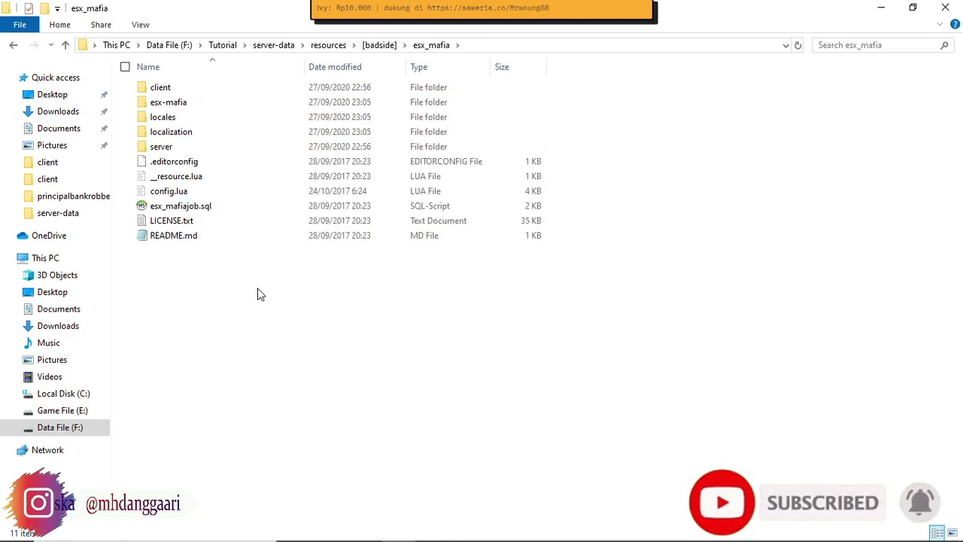
{"action": "key", "text": "alt+Up"}
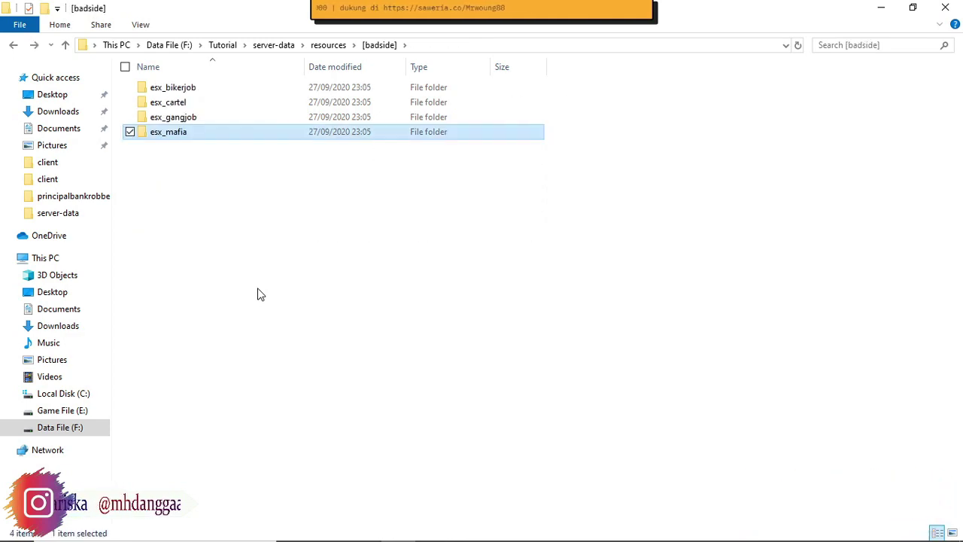
Return to HeidiSQL and examine the fine_types insert in the script and the rows of the mafia, gang and biker fine_types tables
{"action": "left_click", "coordinate": [607, 526]}
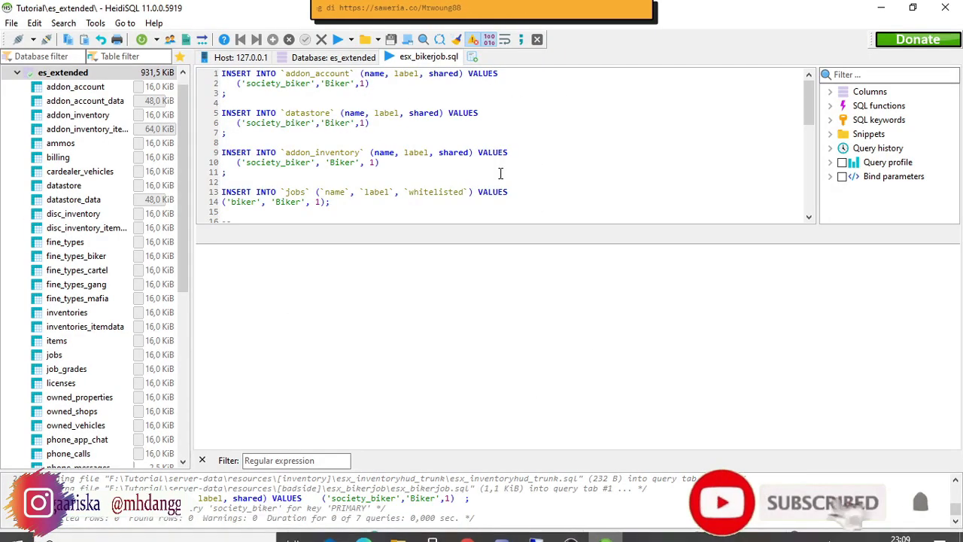
{"action": "scroll", "coordinate": [500, 173], "scroll_direction": "down", "scroll_amount": 10}
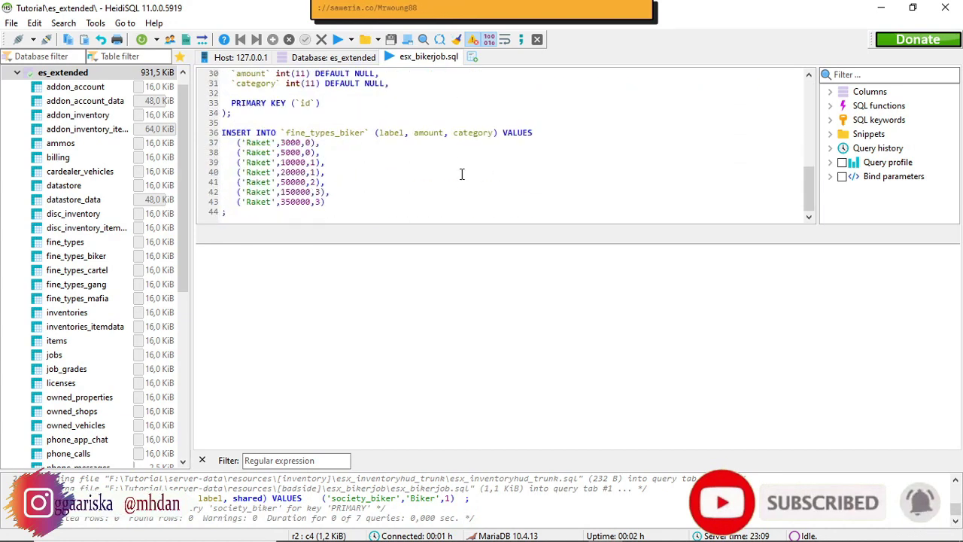
{"action": "left_click", "coordinate": [85, 256]}
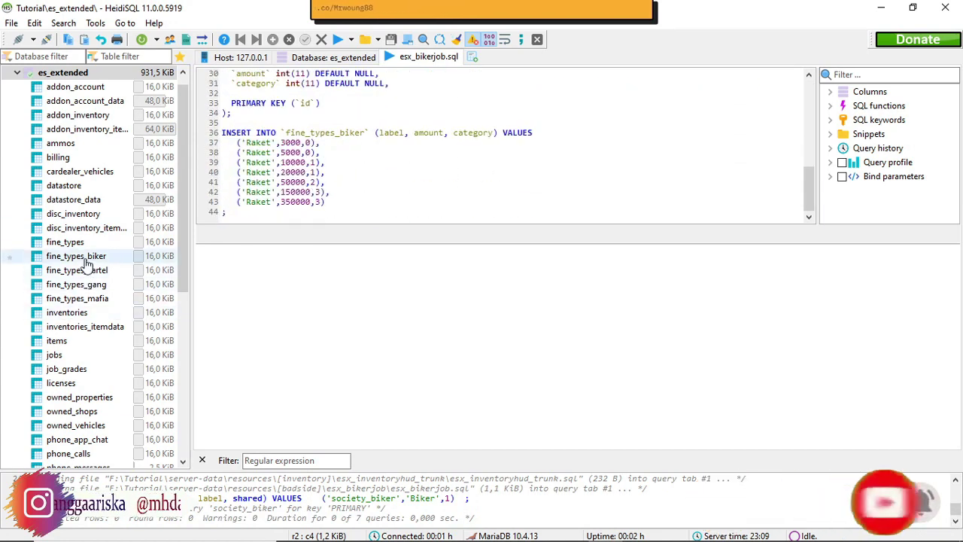
{"action": "left_click", "coordinate": [83, 270]}
{"action": "left_click", "coordinate": [82, 298]}
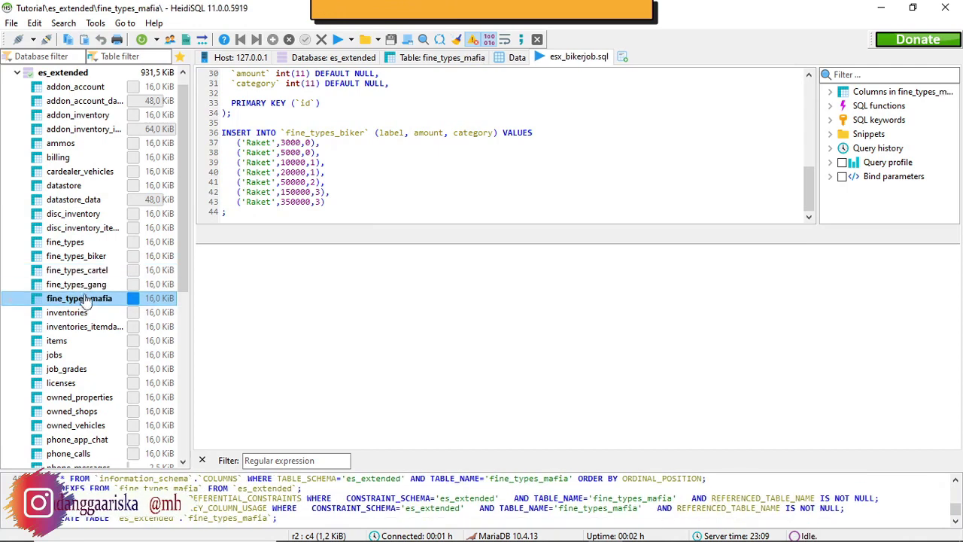
{"action": "left_click", "coordinate": [83, 257]}
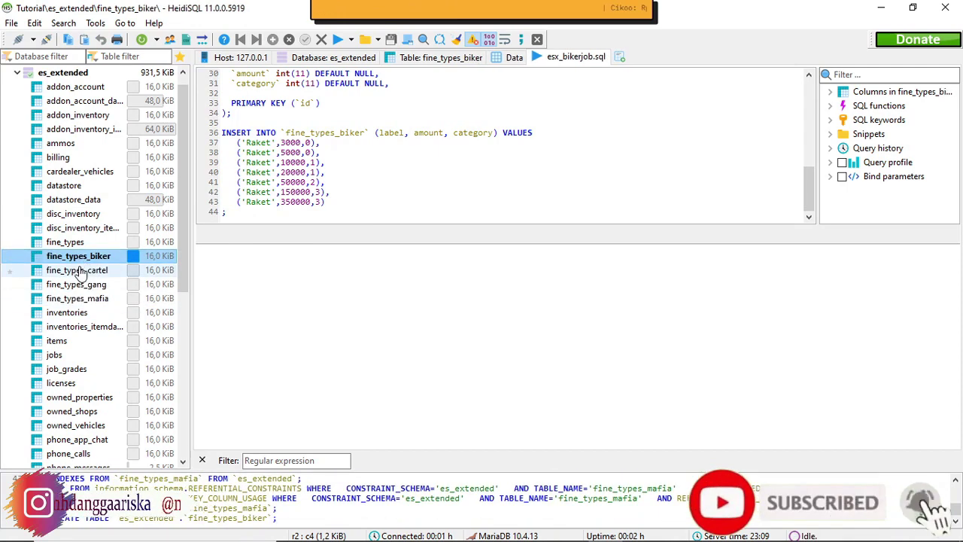
{"action": "left_click", "coordinate": [81, 270]}
{"action": "left_click", "coordinate": [83, 298]}
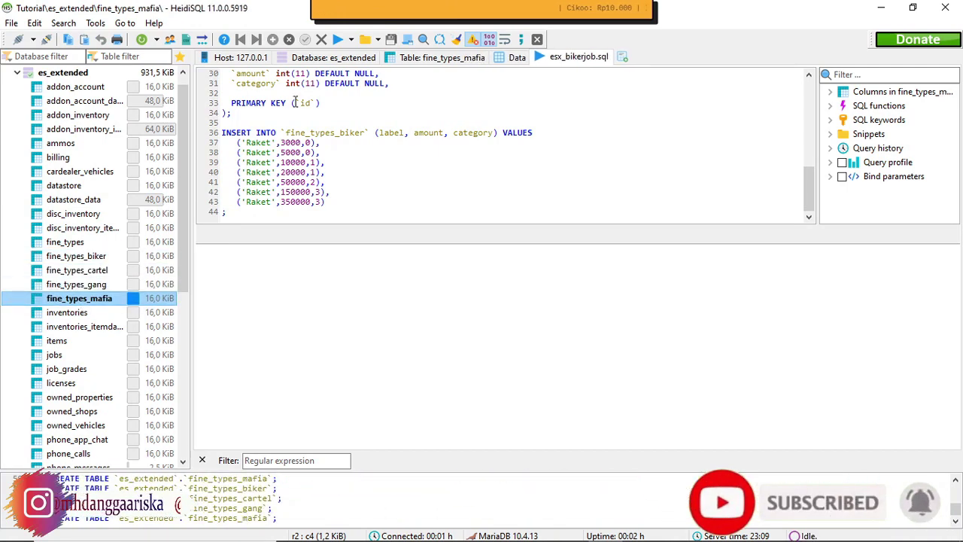
{"action": "left_click", "coordinate": [516, 59]}
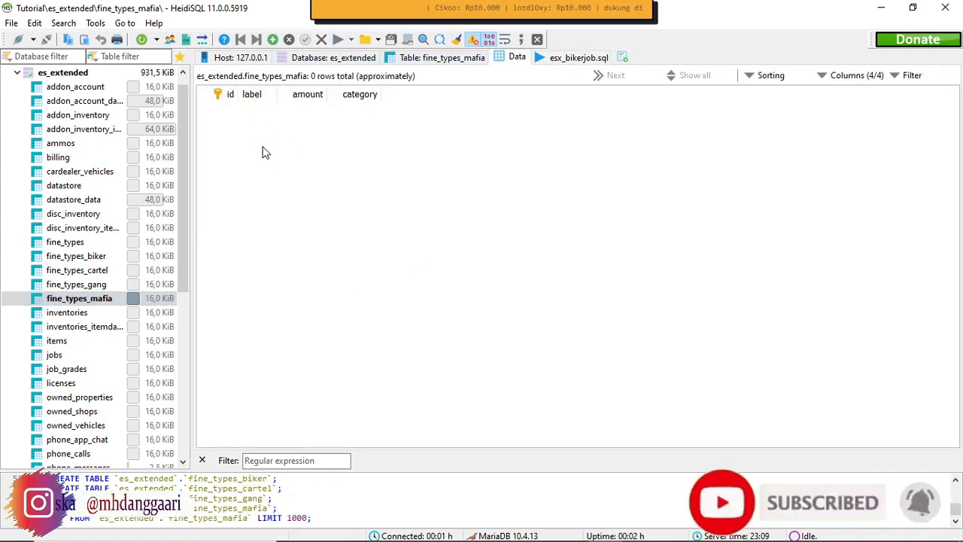
{"action": "left_click", "coordinate": [76, 284]}
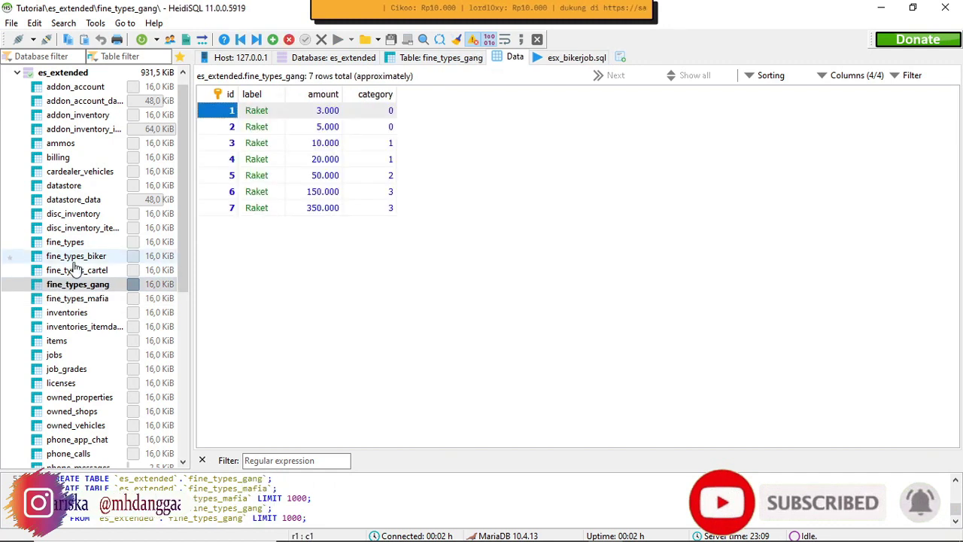
{"action": "left_click", "coordinate": [79, 256]}
Delete all seven rows from the fine_types_gang table and confirm the deletion
{"action": "left_click", "coordinate": [79, 284]}
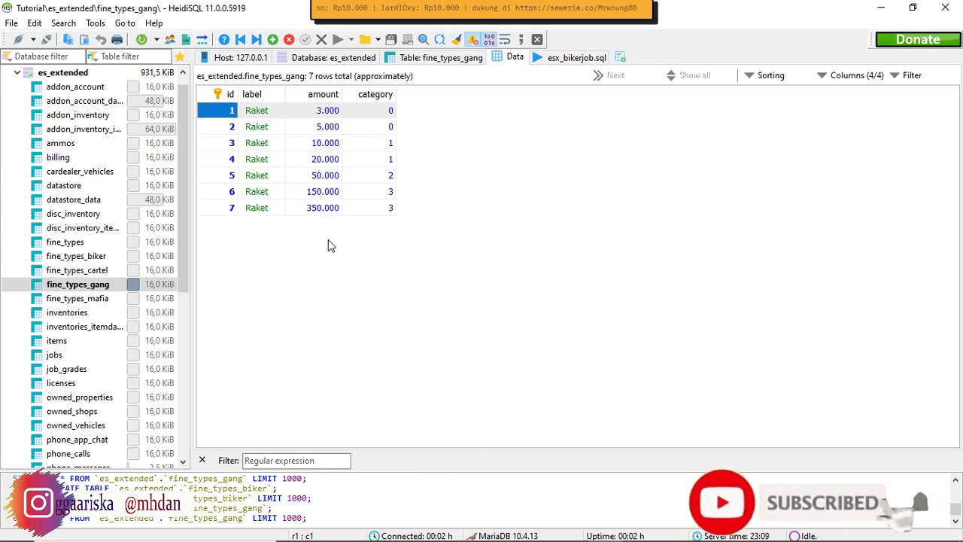
{"action": "left_click_drag", "start_coordinate": [403, 271], "coordinate": [253, 115]}
{"action": "right_click", "coordinate": [253, 112]}
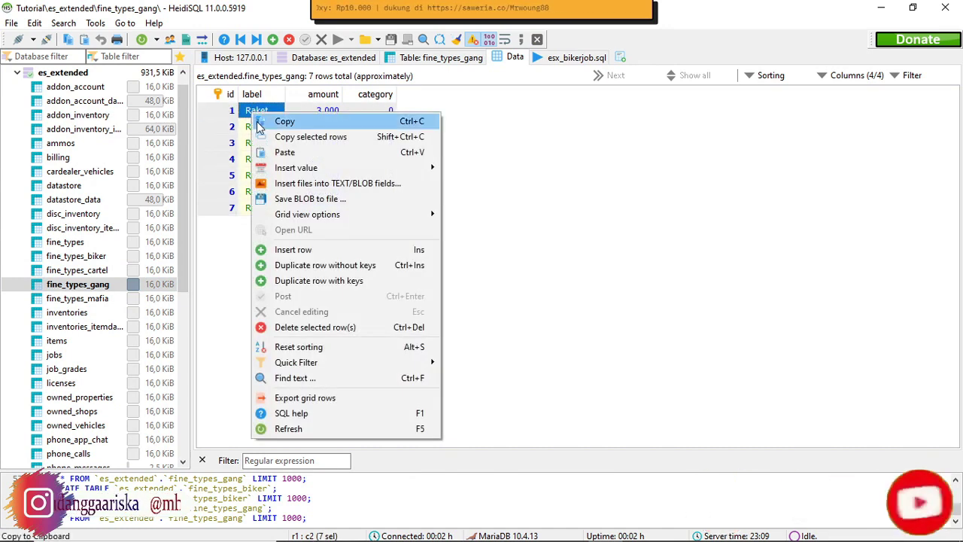
{"action": "left_click", "coordinate": [332, 333]}
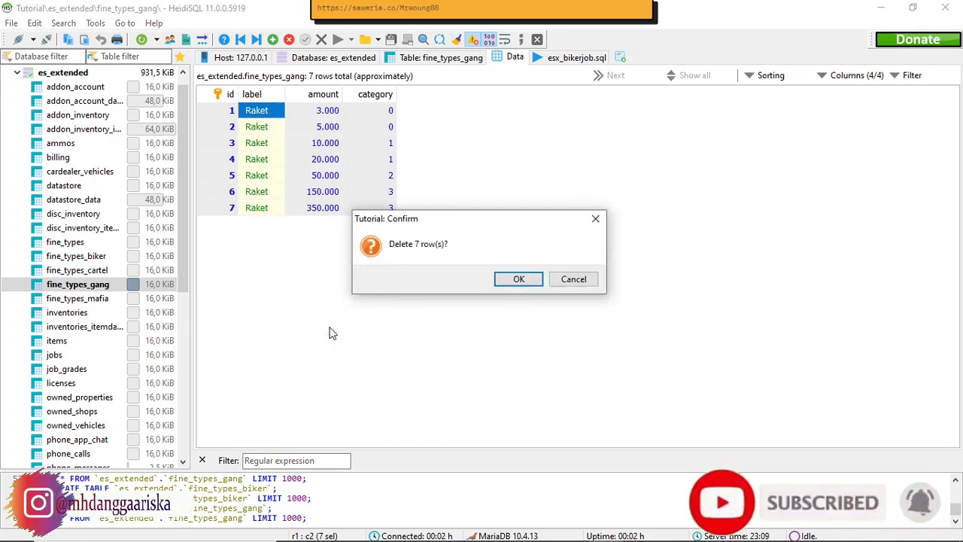
{"action": "left_click", "coordinate": [518, 283]}
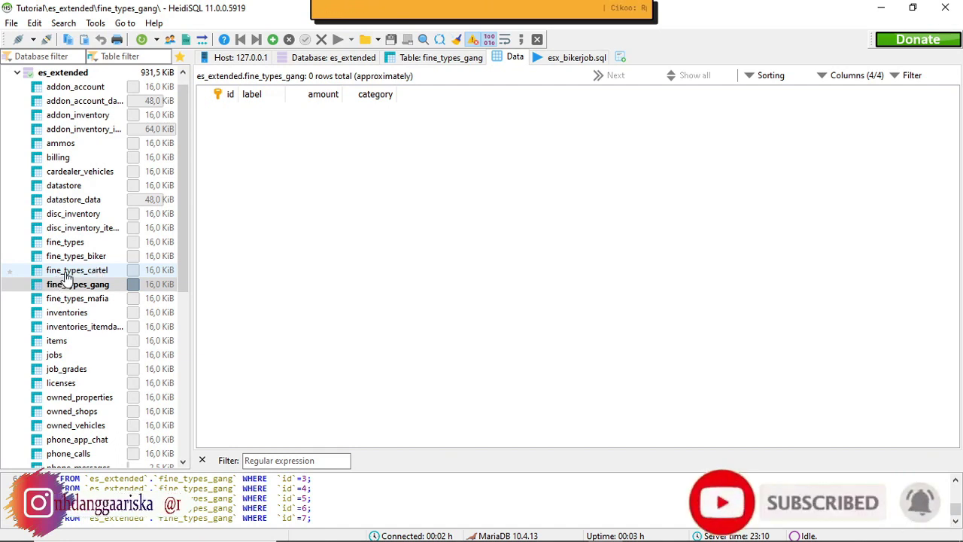
Delete all seven rows from the fine_types_cartel table and confirm the deletion
{"action": "left_click", "coordinate": [84, 275]}
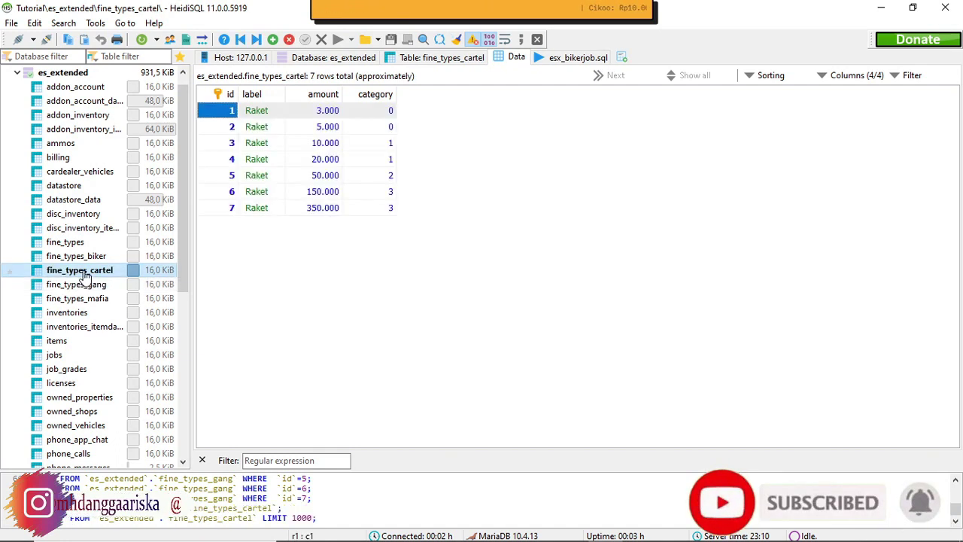
{"action": "left_click_drag", "start_coordinate": [479, 278], "coordinate": [249, 113]}
{"action": "right_click", "coordinate": [248, 113]}
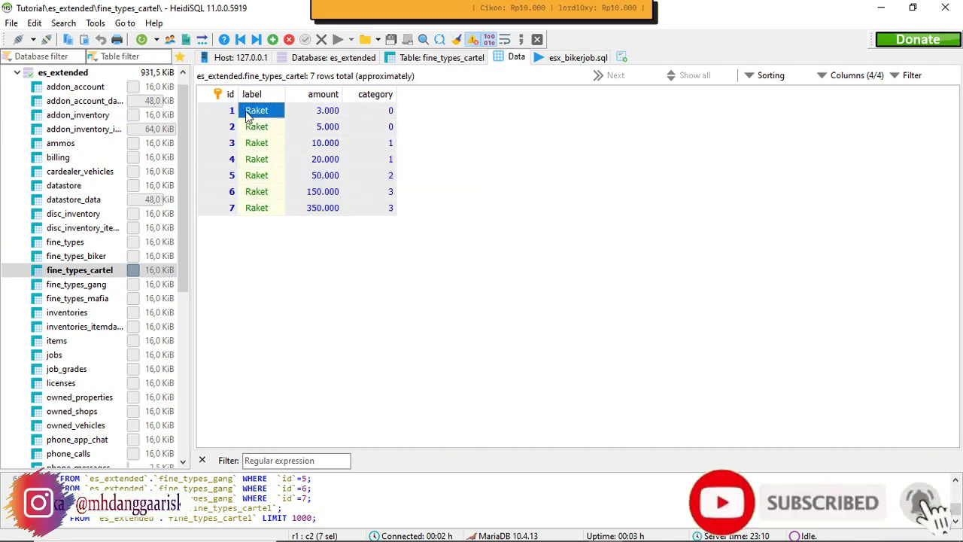
{"action": "left_click", "coordinate": [297, 327]}
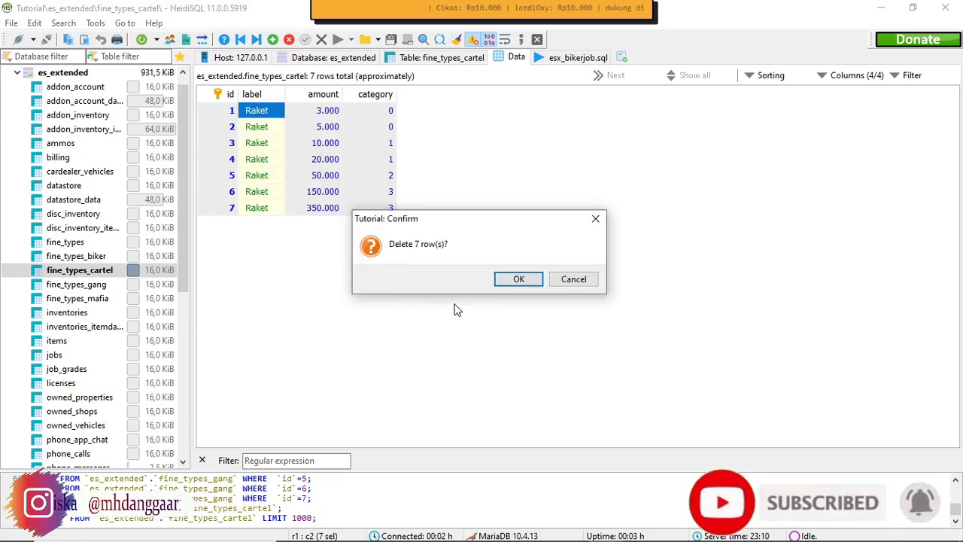
{"action": "left_click", "coordinate": [516, 278]}
Delete all seven rows from the fine_types_biker table, confirm the deletion, and check the fine_types_mafia table
{"action": "left_click", "coordinate": [94, 258]}
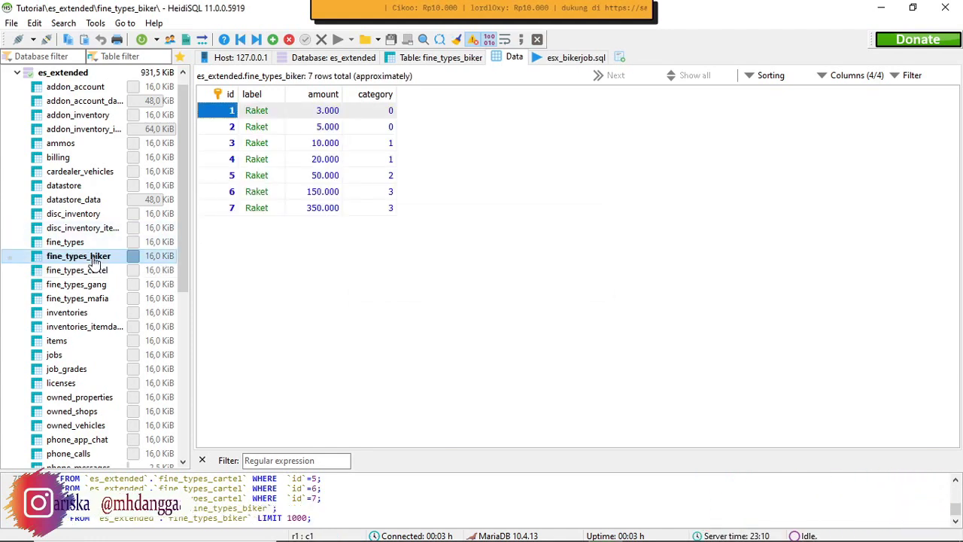
{"action": "left_click_drag", "start_coordinate": [390, 264], "coordinate": [233, 113]}
{"action": "right_click", "coordinate": [232, 114]}
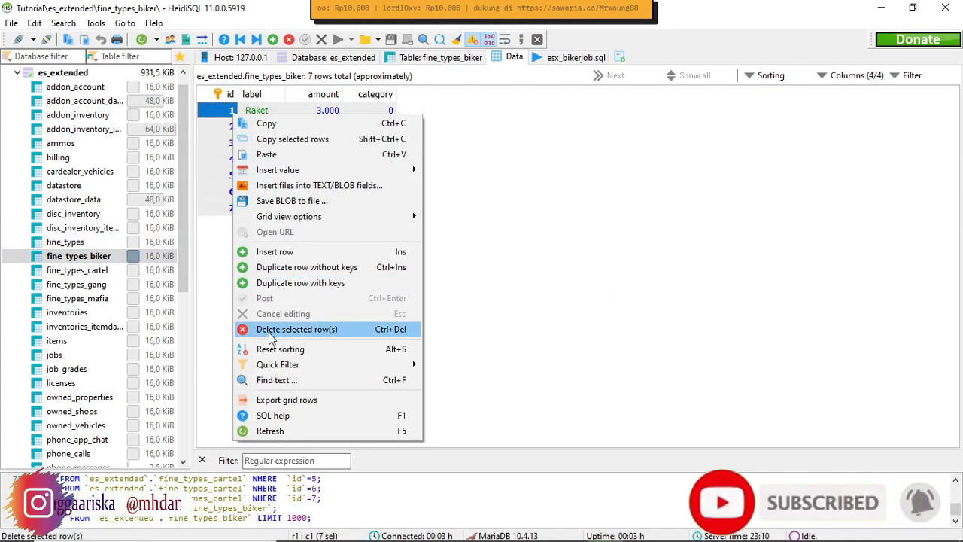
{"action": "left_click", "coordinate": [296, 328]}
{"action": "left_click", "coordinate": [504, 281]}
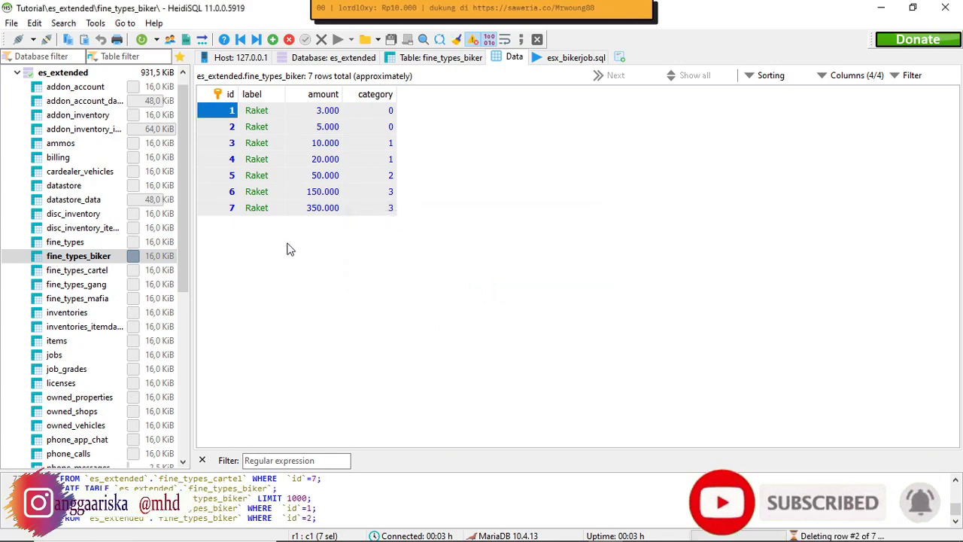
{"action": "left_click", "coordinate": [89, 298]}
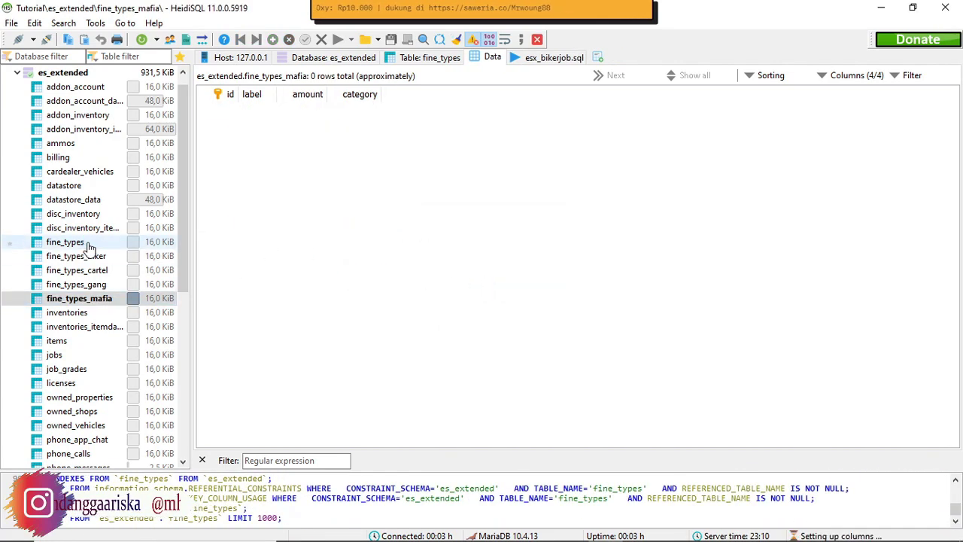
In the fine_types table, set the amount of the "Usage abusif du klaxon" fine to 1000
{"action": "left_click", "coordinate": [76, 242]}
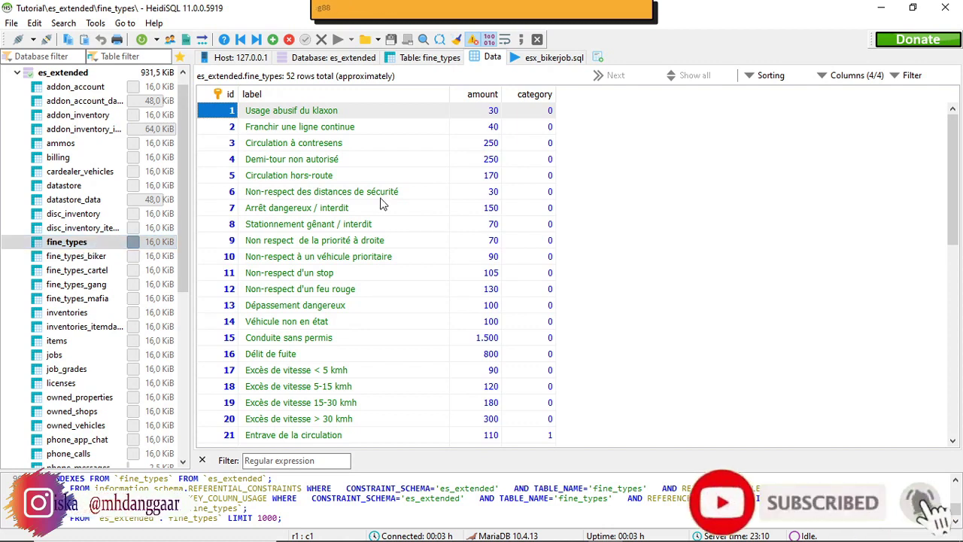
{"action": "left_click", "coordinate": [286, 112]}
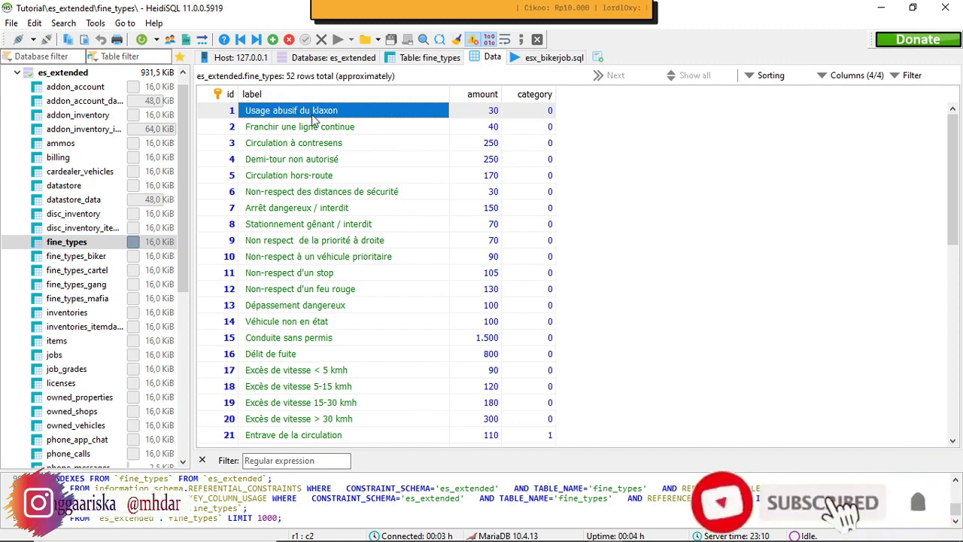
{"action": "double_click", "coordinate": [355, 111]}
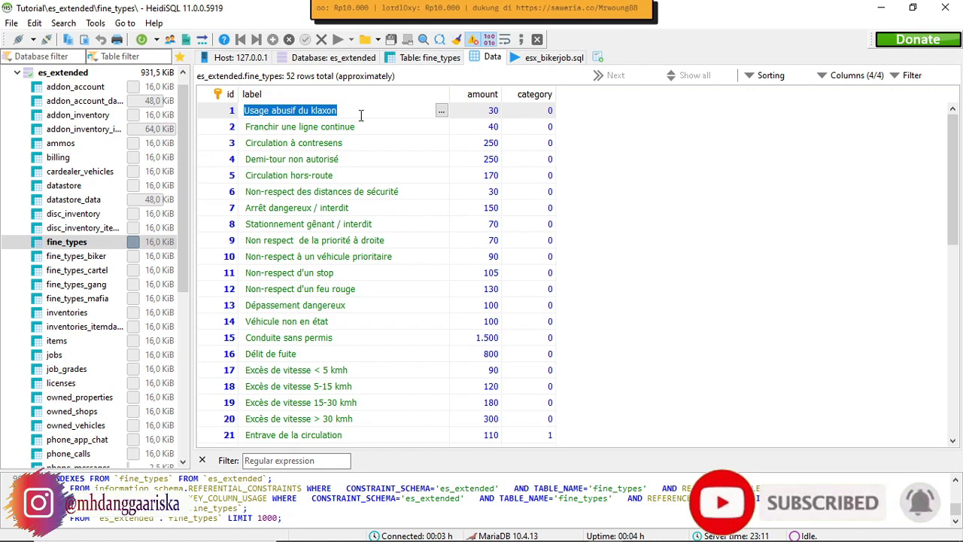
{"action": "left_click", "coordinate": [492, 113]}
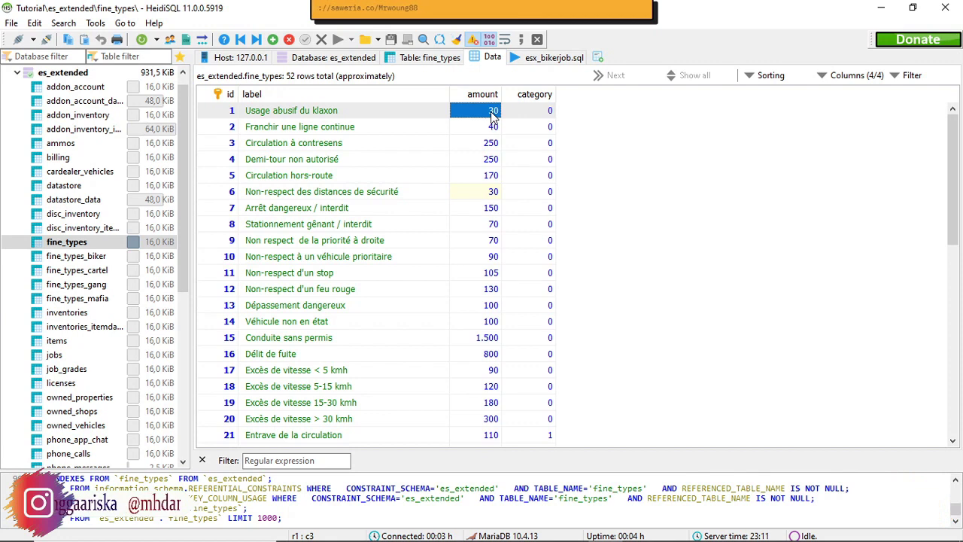
{"action": "double_click", "coordinate": [492, 111]}
{"action": "type", "text": "200"}
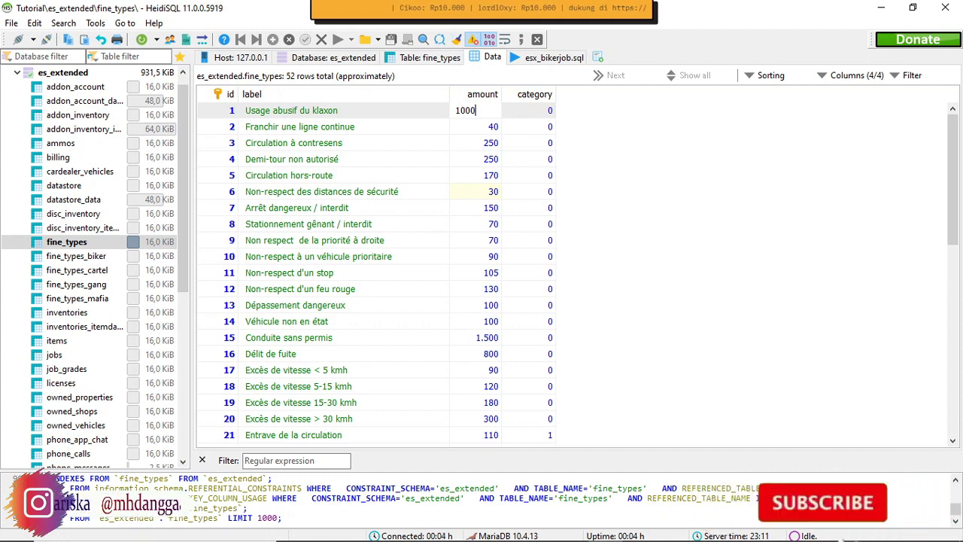
{"action": "key", "text": "Return"}
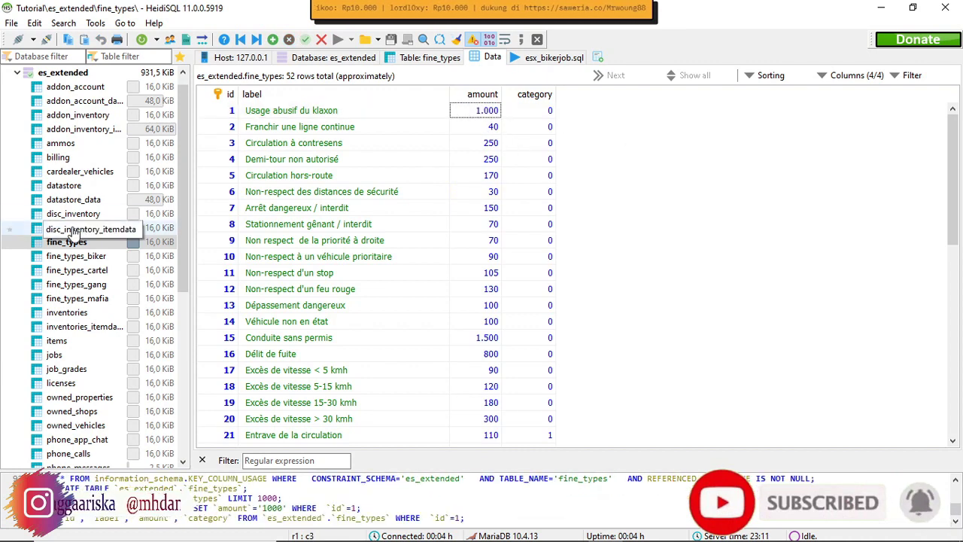
Examine the names and labels of the biker, cardealer, cartel and mafia society rows in the addon_account table
{"action": "scroll", "coordinate": [75, 226], "scroll_direction": "up", "scroll_amount": 1}
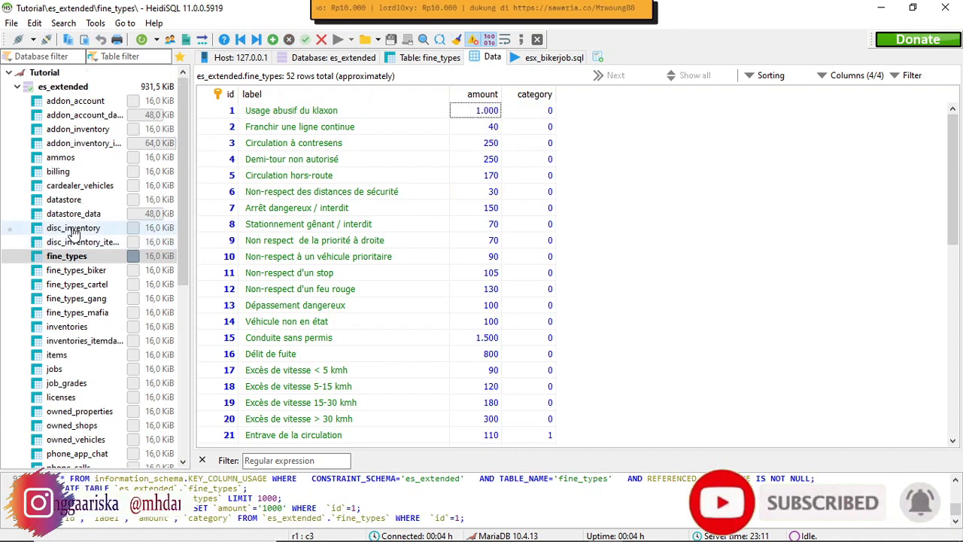
{"action": "left_click", "coordinate": [83, 101]}
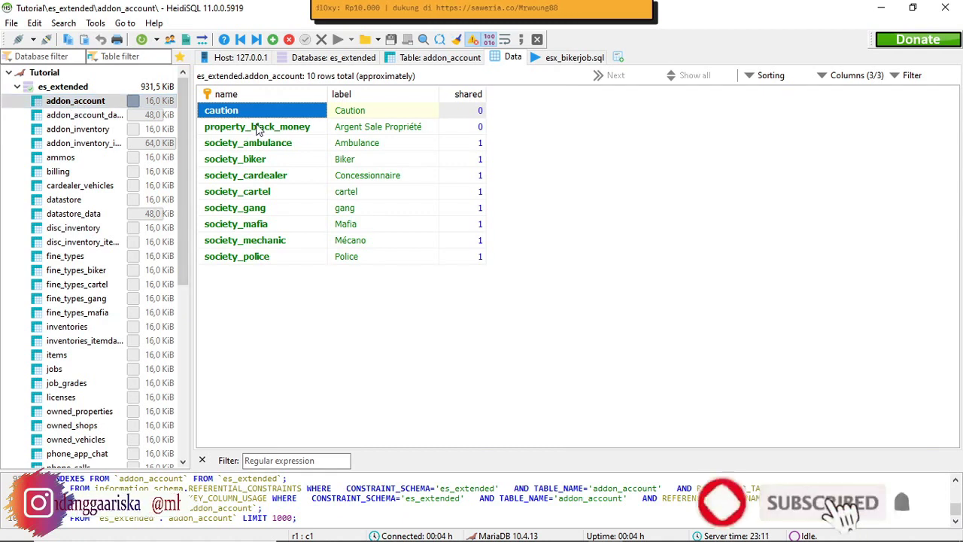
{"action": "left_click", "coordinate": [259, 159]}
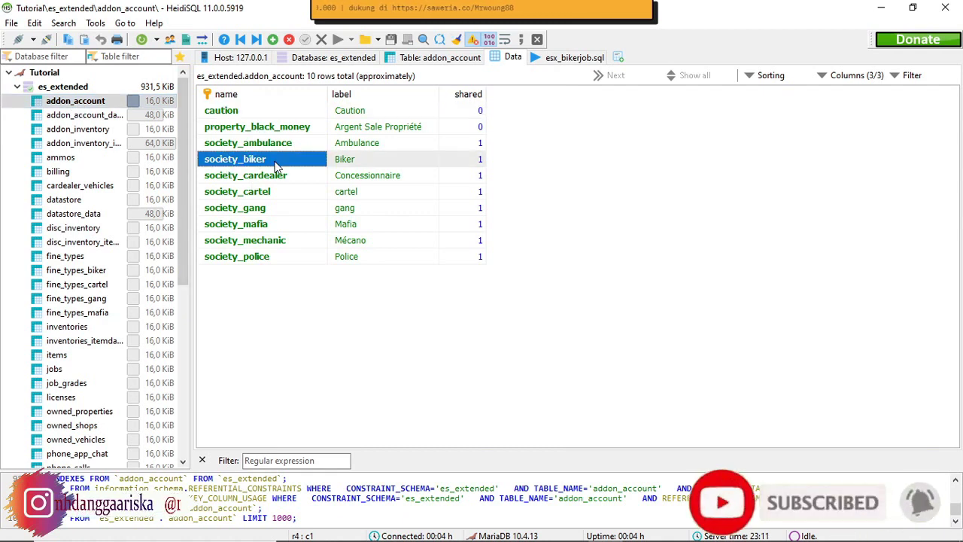
{"action": "left_click", "coordinate": [363, 162]}
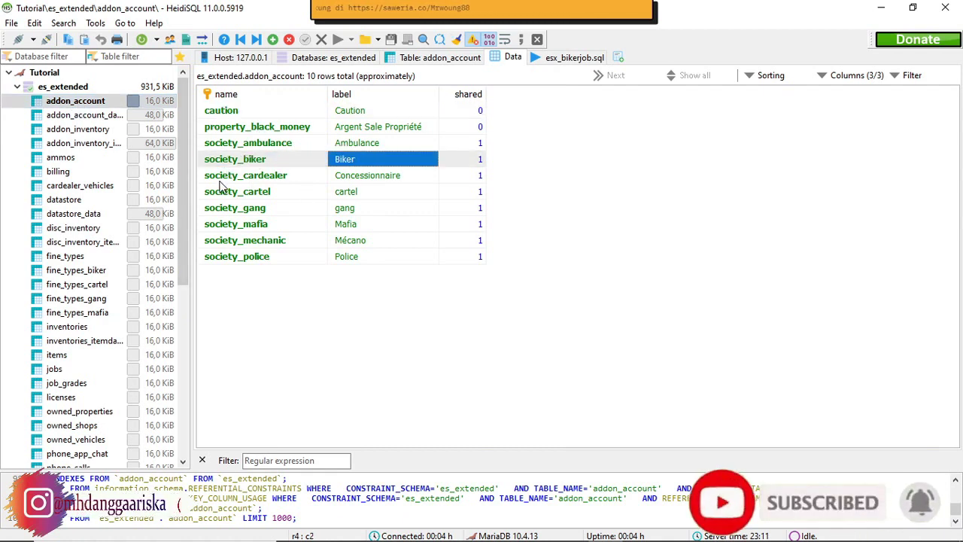
{"action": "left_click", "coordinate": [282, 177]}
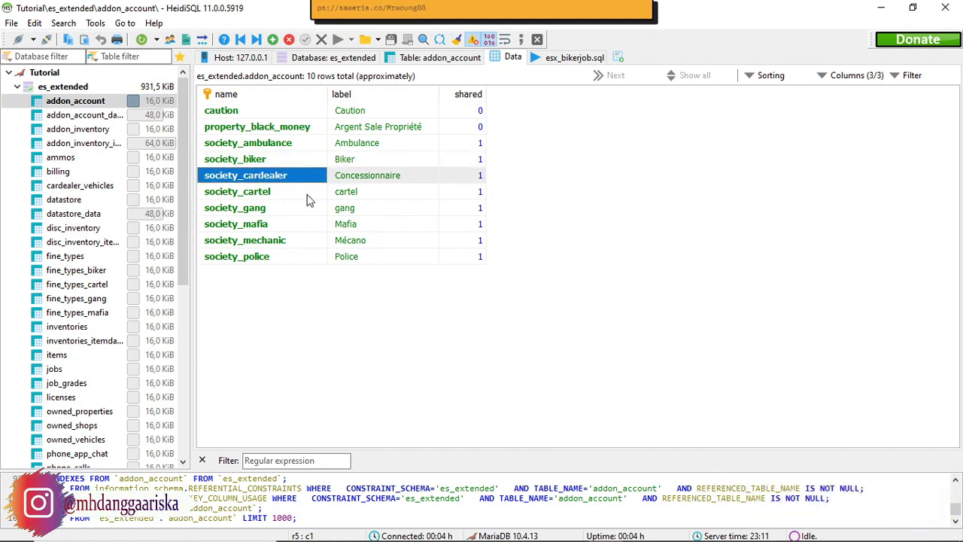
{"action": "left_click", "coordinate": [258, 193]}
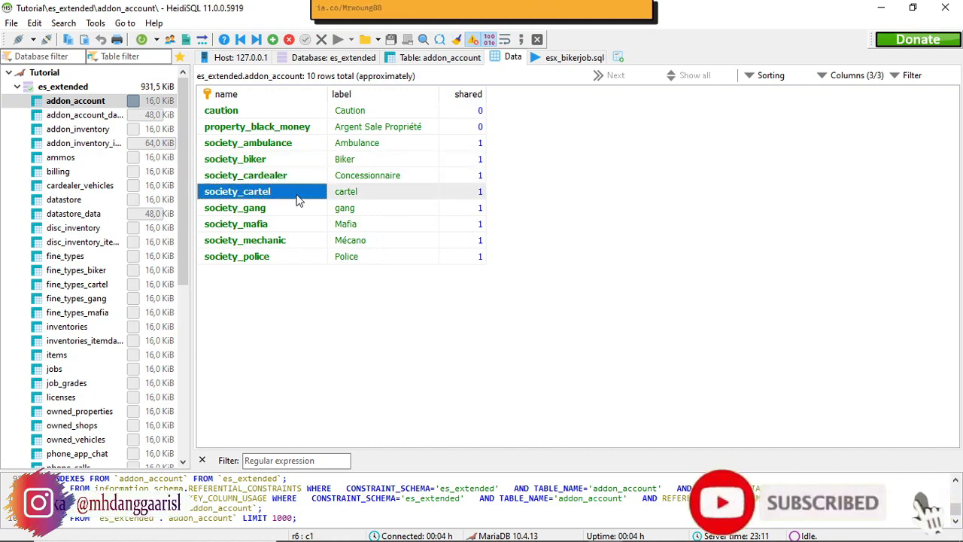
{"action": "left_click", "coordinate": [347, 197]}
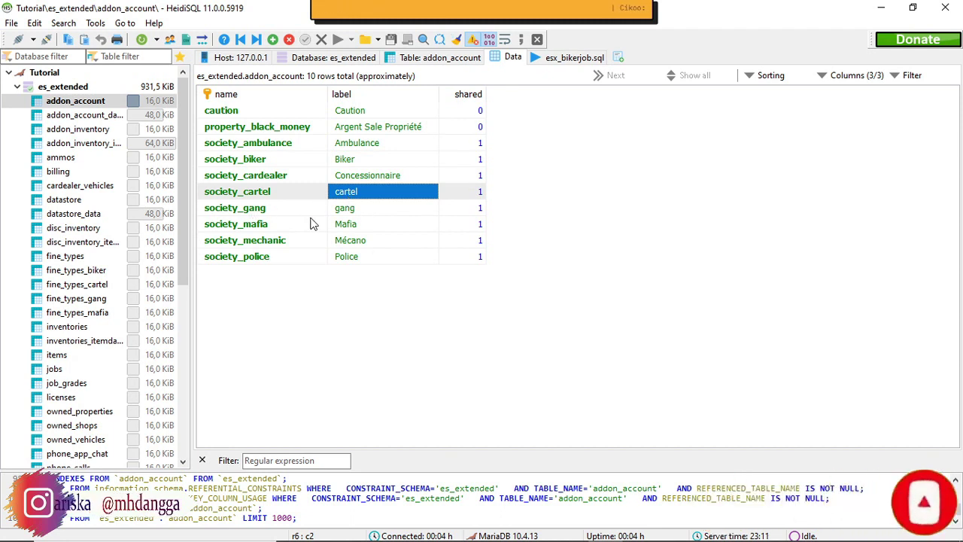
{"action": "left_click", "coordinate": [367, 227]}
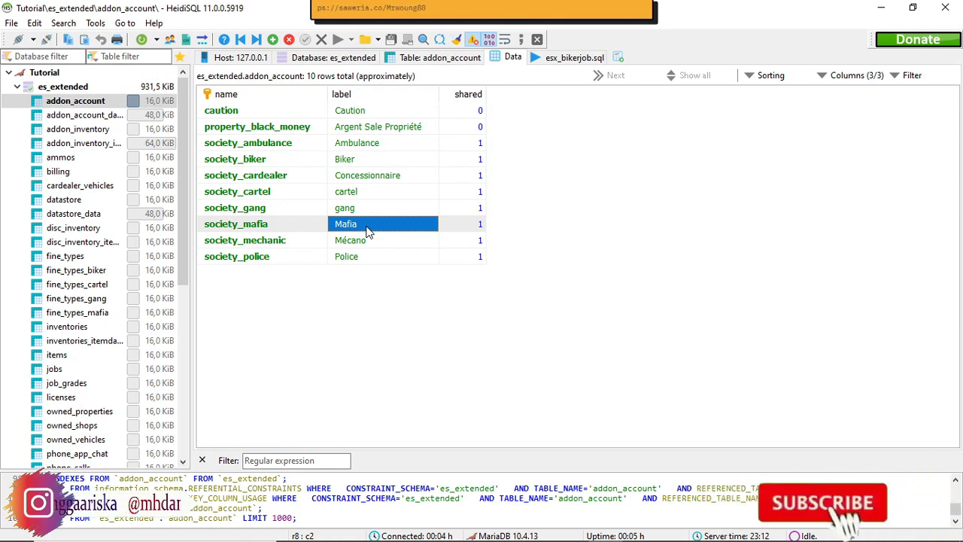
Change the label of society_biker in the addon_account table to Yakuza and save the row
{"action": "left_click", "coordinate": [254, 162]}
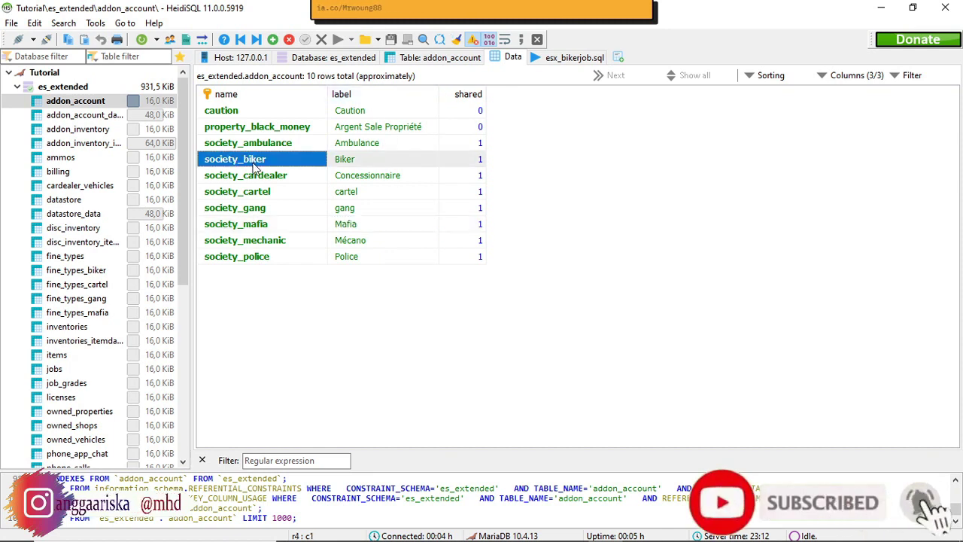
{"action": "left_click", "coordinate": [350, 163]}
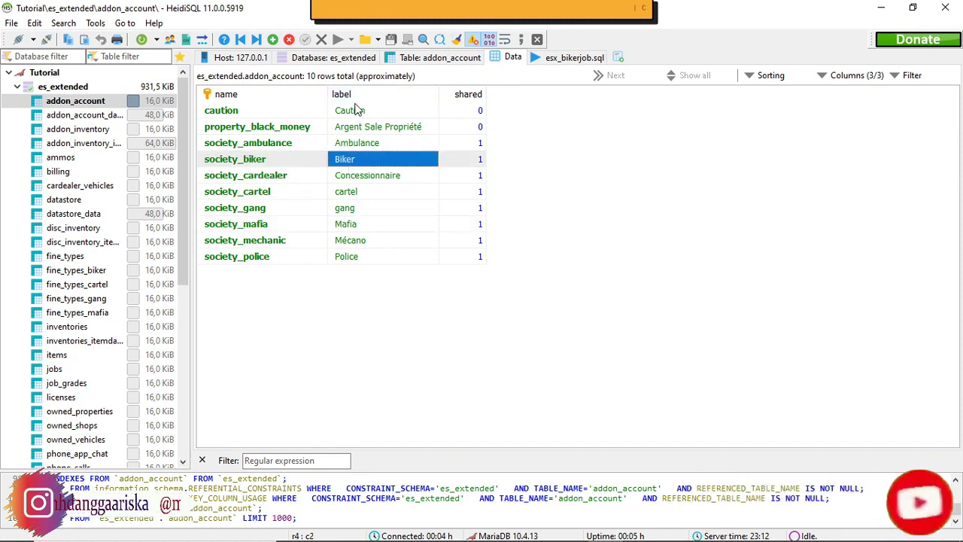
{"action": "left_click", "coordinate": [370, 156]}
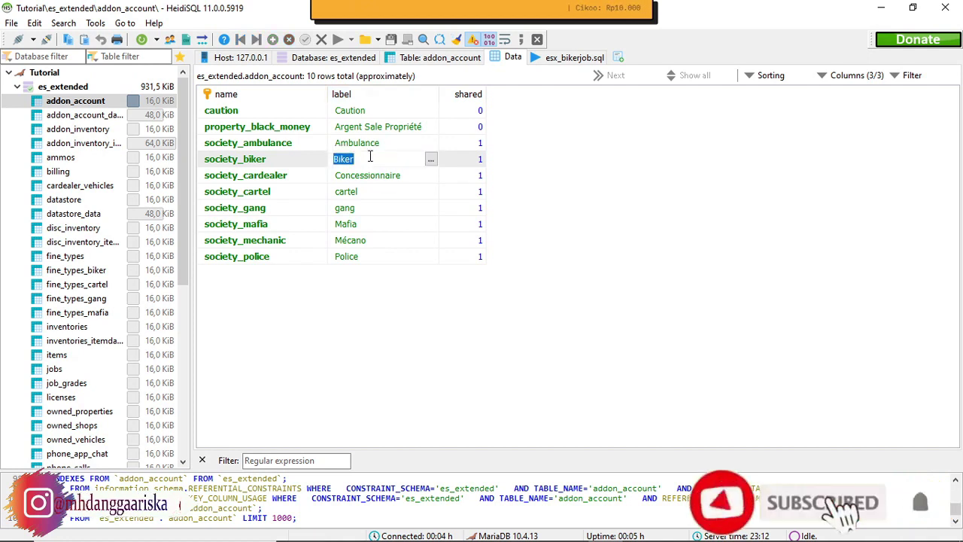
{"action": "type", "text": "Yakuza"}
{"action": "key", "text": "Return"}
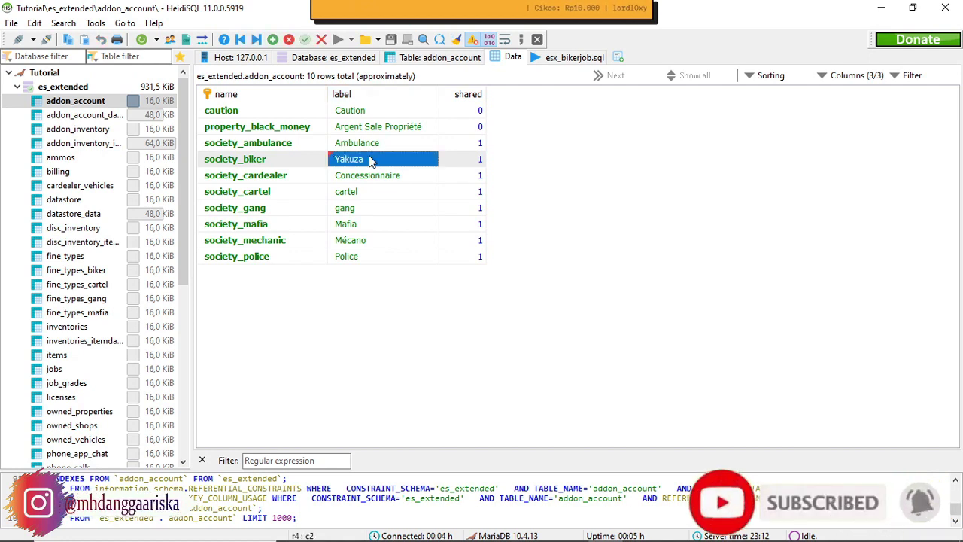
{"action": "left_click", "coordinate": [389, 176]}
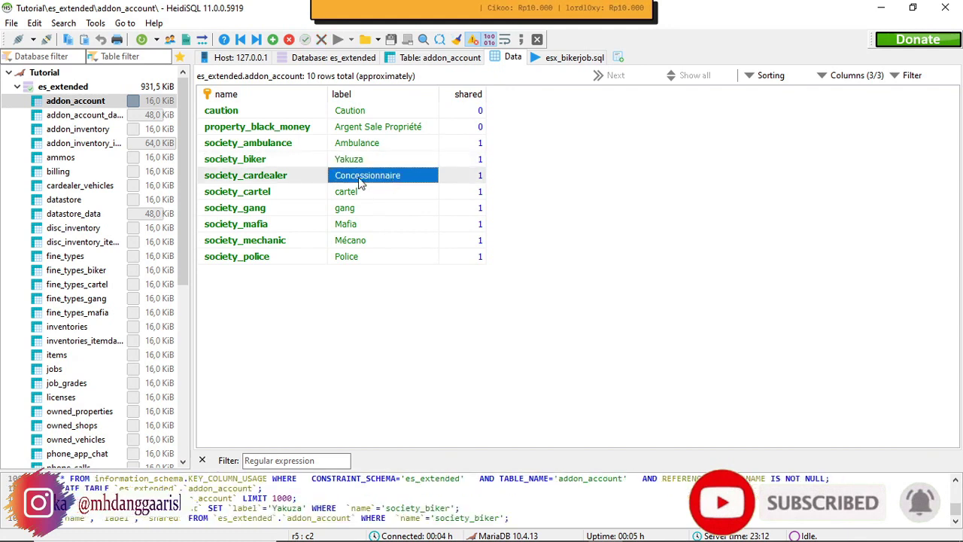
{"action": "left_click", "coordinate": [350, 160]}
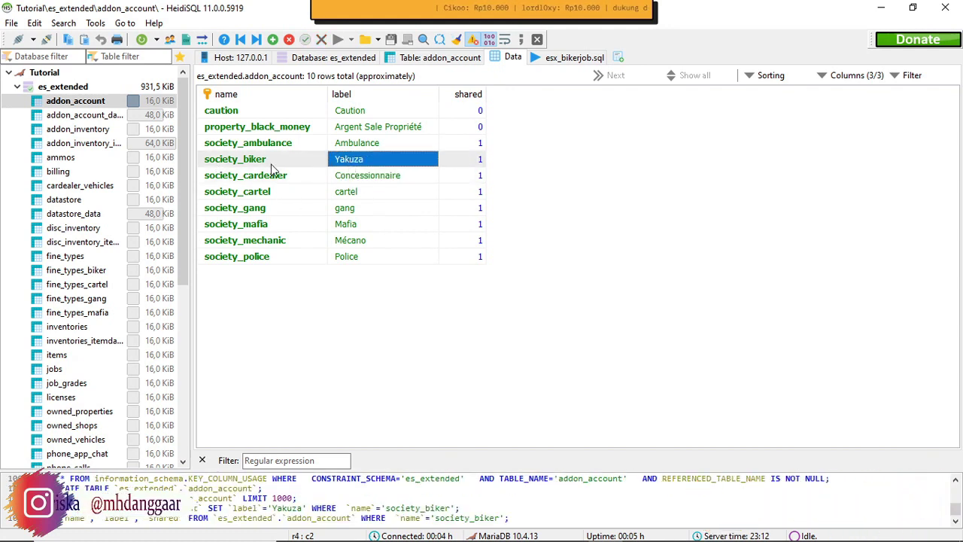
{"action": "left_click", "coordinate": [368, 160]}
{"action": "left_click", "coordinate": [376, 180]}
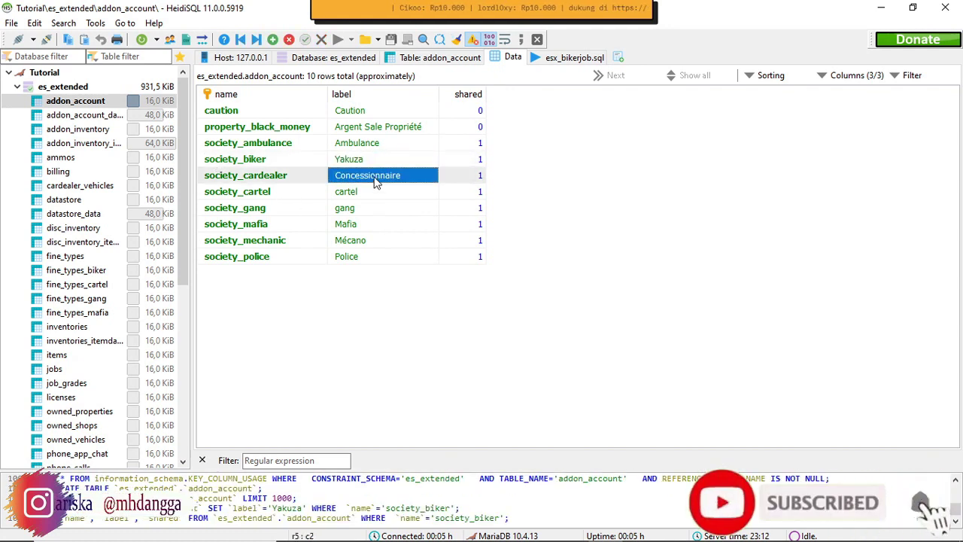
{"action": "left_click", "coordinate": [335, 161]}
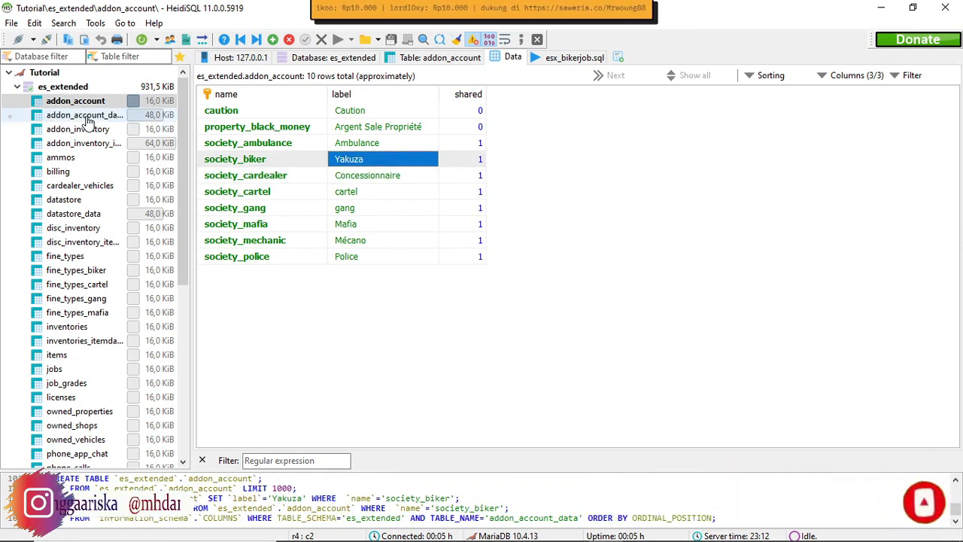
Check the addon_account_data rows and set the label of society_biker in the addon_inventory table to Yakuza
{"action": "left_click", "coordinate": [84, 115]}
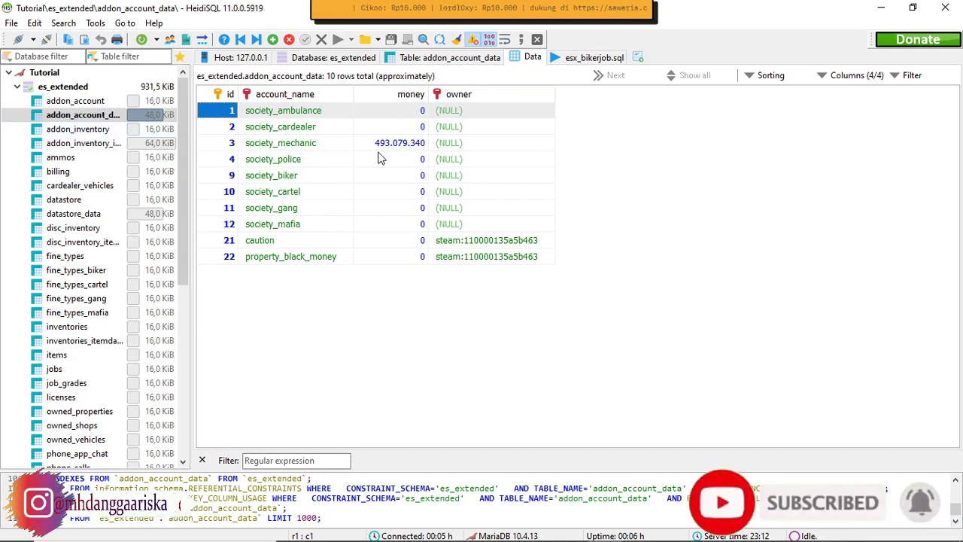
{"action": "left_click", "coordinate": [82, 133]}
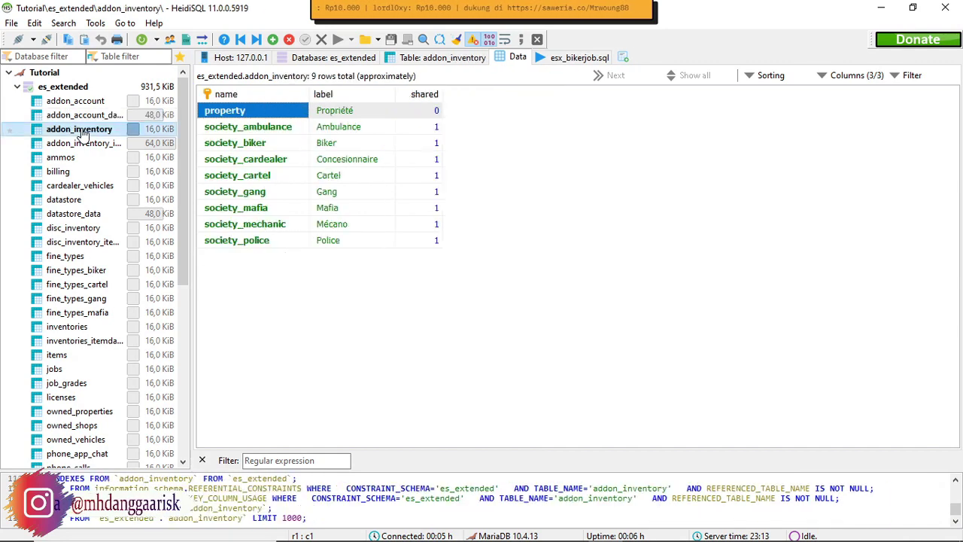
{"action": "left_click", "coordinate": [270, 146]}
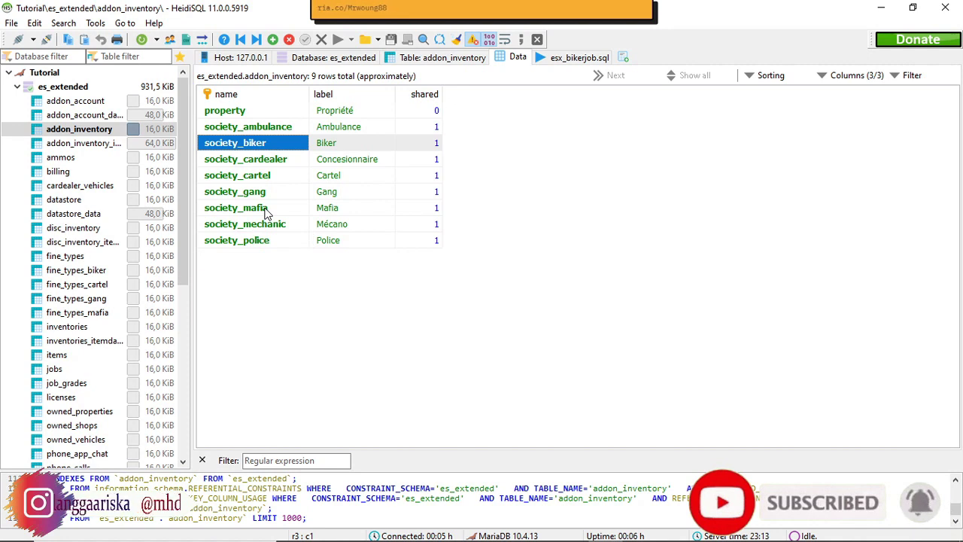
{"action": "left_click", "coordinate": [335, 145]}
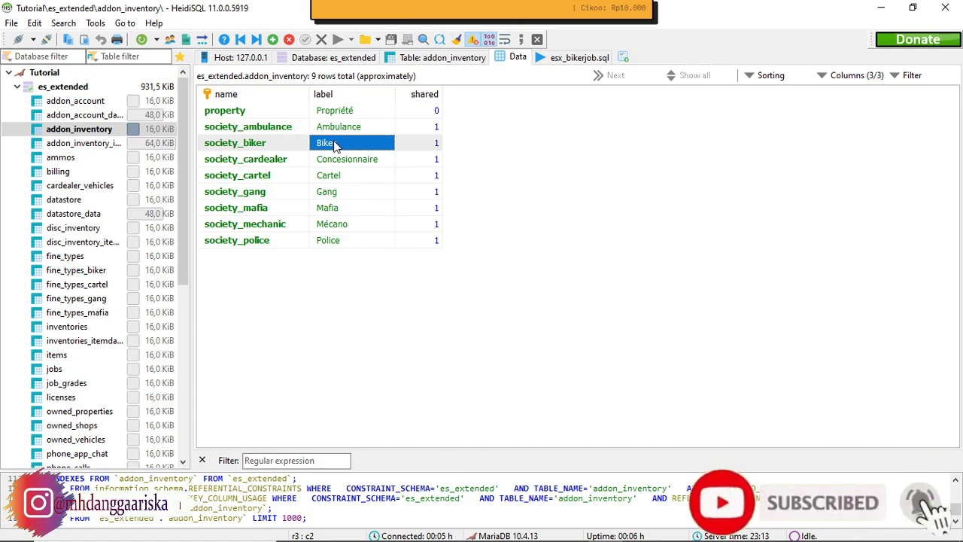
{"action": "double_click", "coordinate": [348, 148]}
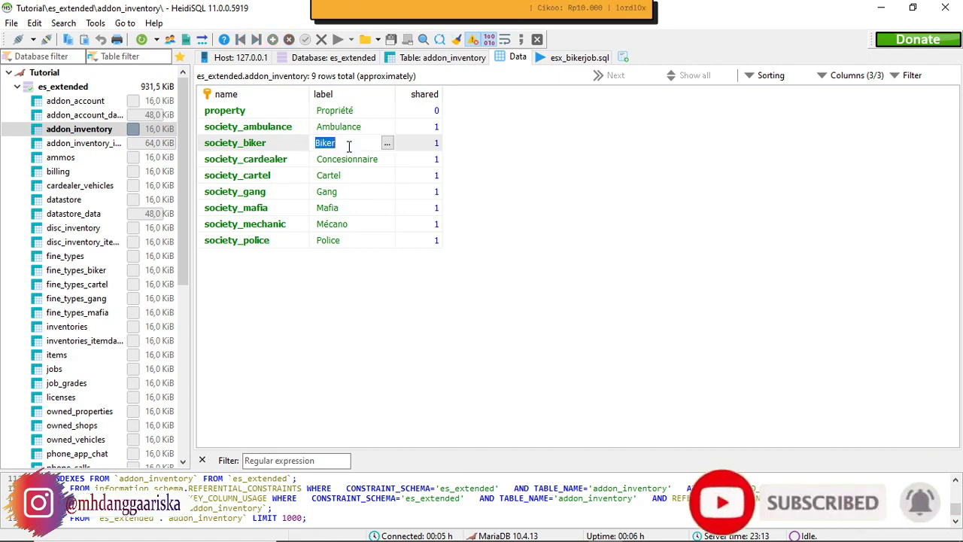
{"action": "key", "text": "BackSpace"}
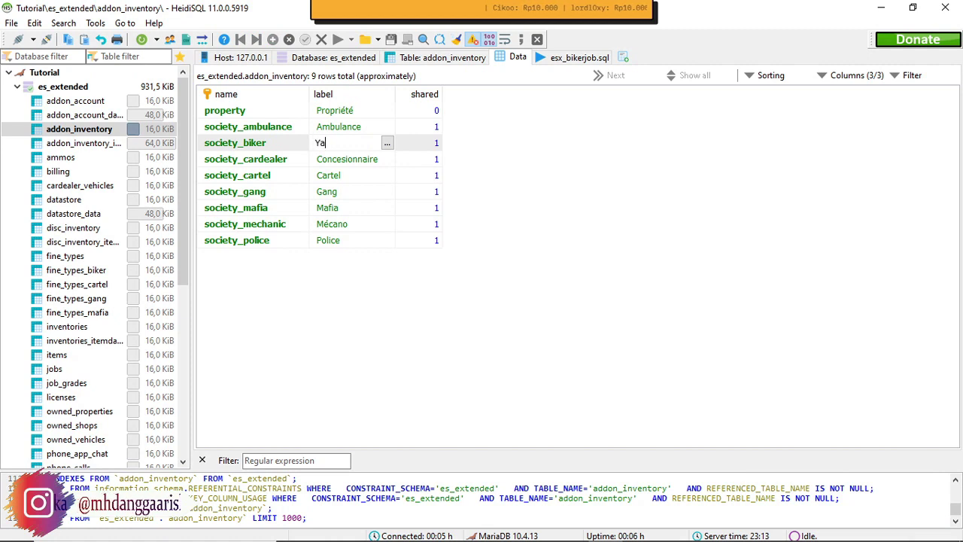
{"action": "type", "text": "Yakuza"}
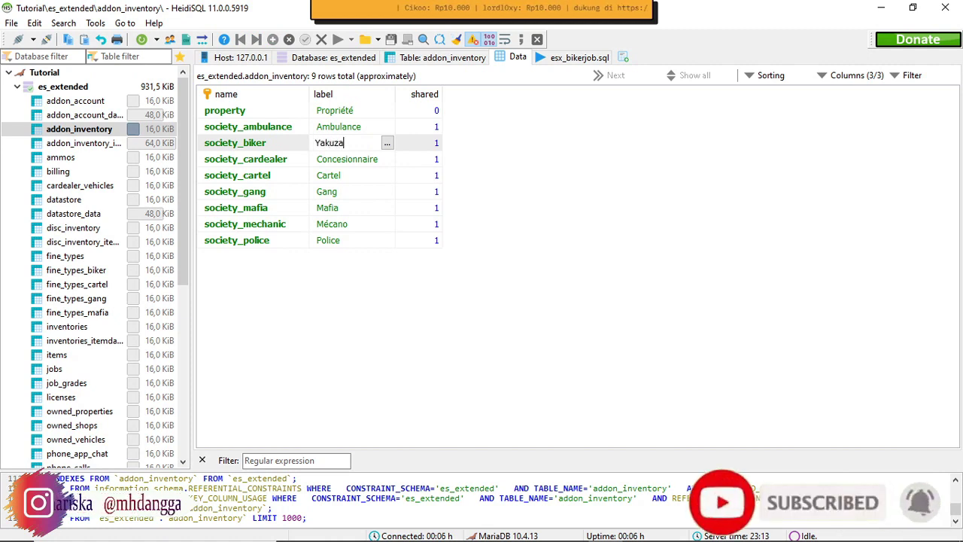
{"action": "key", "text": "Return"}
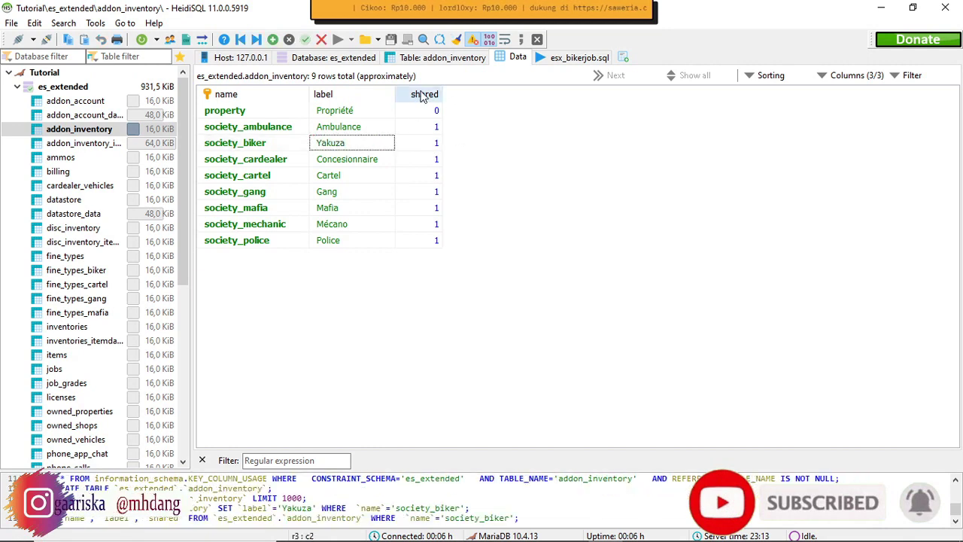
{"action": "left_click", "coordinate": [425, 144]}
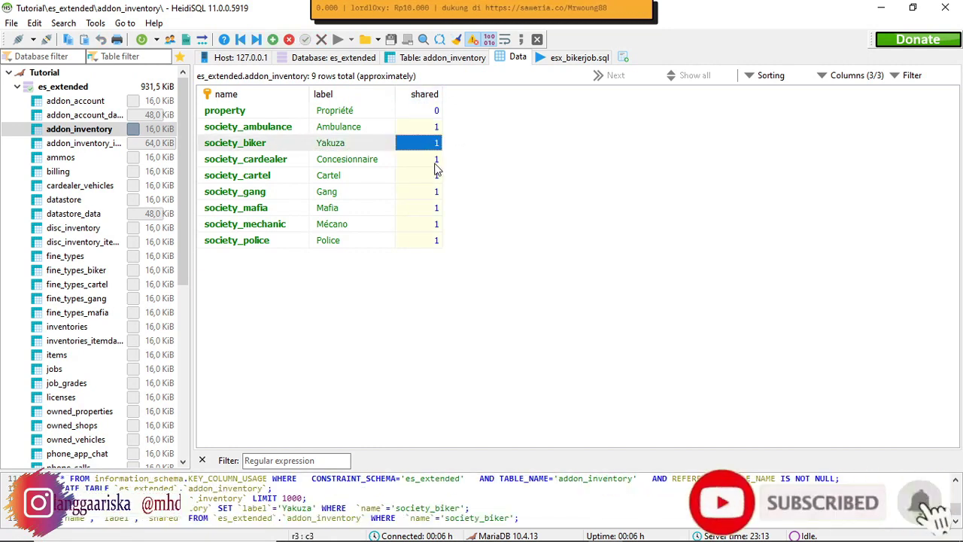
Set the shared value of society_ambulance in the addon_inventory table to 0 and save the row
{"action": "key", "text": "Up"}
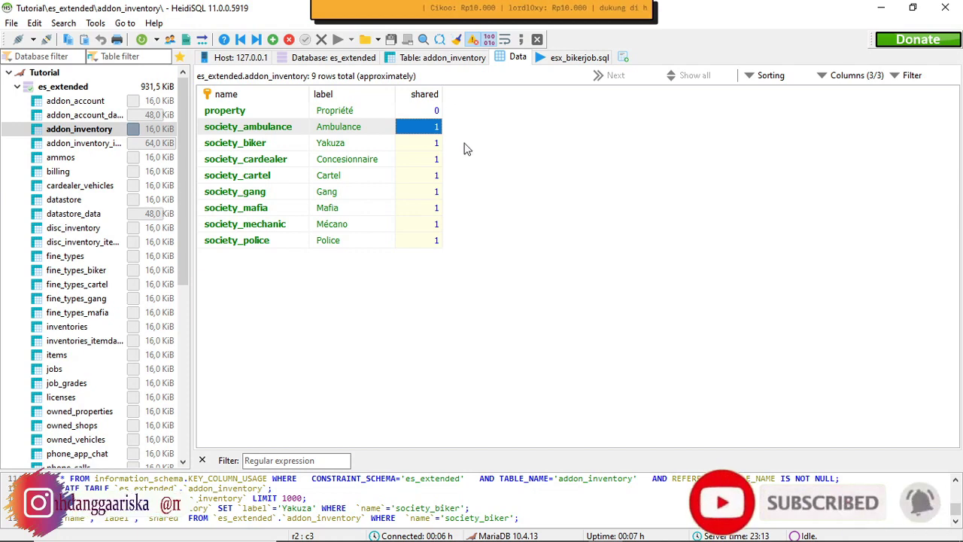
{"action": "left_click", "coordinate": [437, 126]}
{"action": "type", "text": "0"}
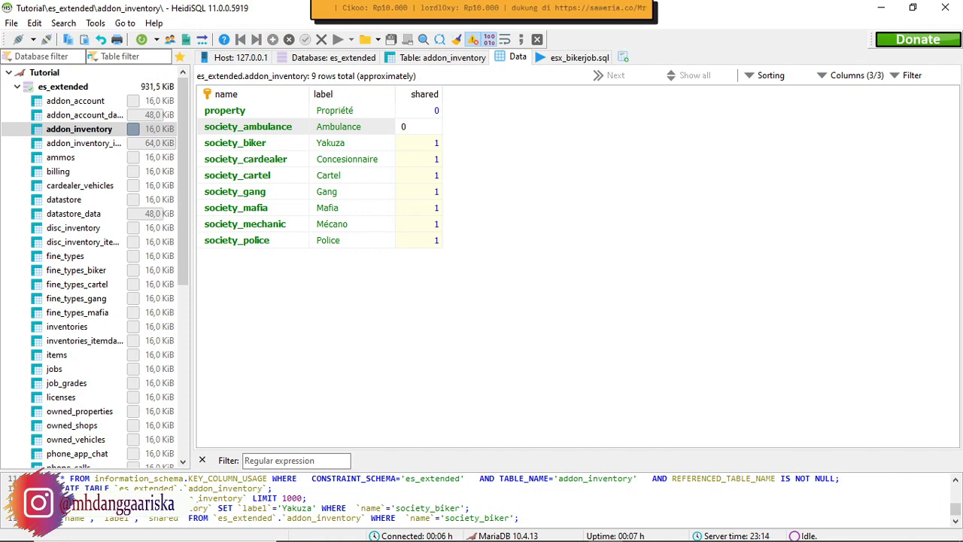
{"action": "key", "text": "Return"}
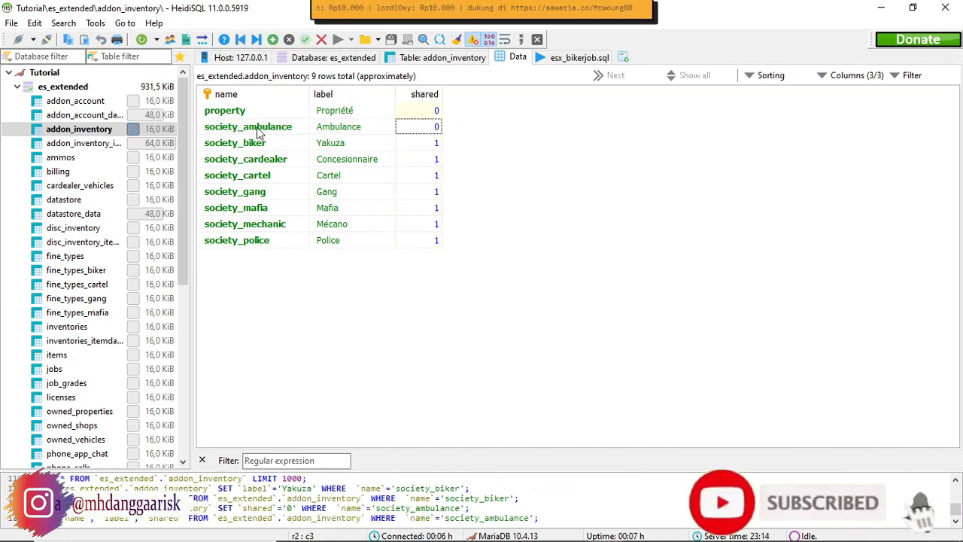
Set the shared value of society_ambulance in the addon_inventory table back to 1
{"action": "double_click", "coordinate": [432, 129]}
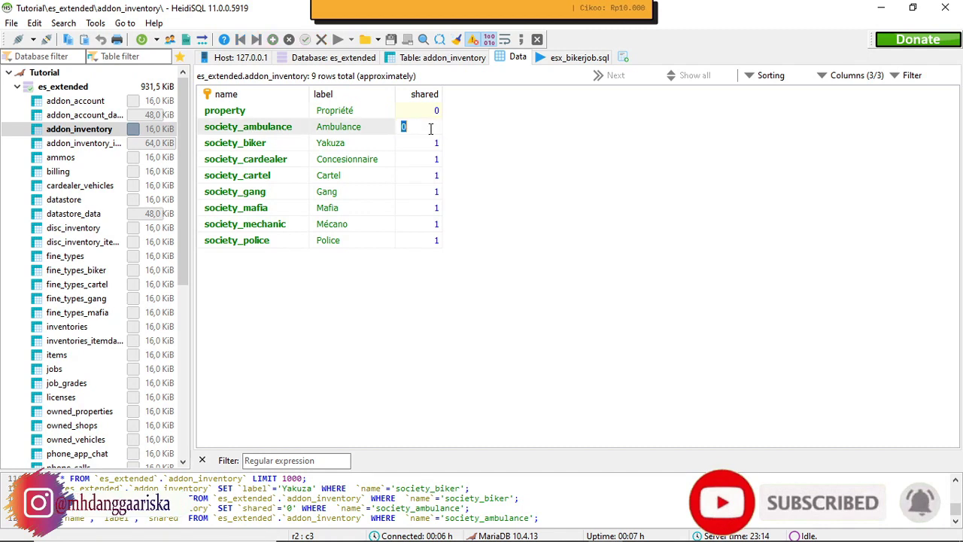
{"action": "type", "text": "1"}
{"action": "key", "text": "Return"}
{"action": "left_click", "coordinate": [482, 135]}
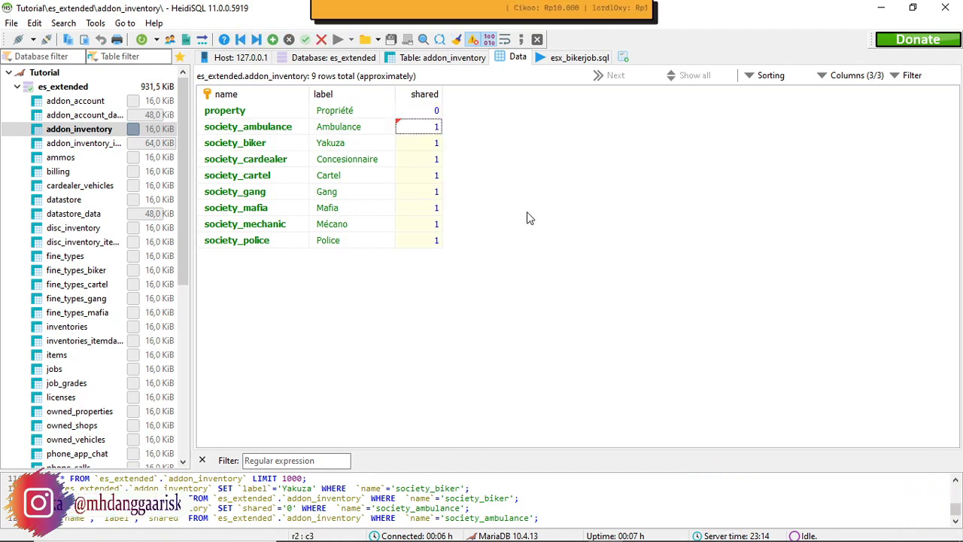
Check the addon_inventory_items table and set the label of society_biker in the datastore table to Yakuza
{"action": "left_click", "coordinate": [87, 145]}
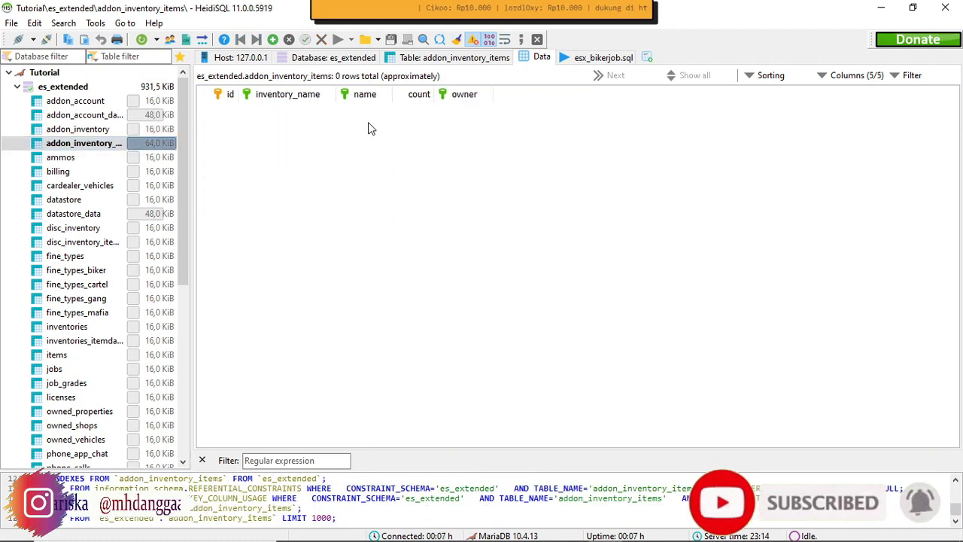
{"action": "left_click", "coordinate": [82, 203]}
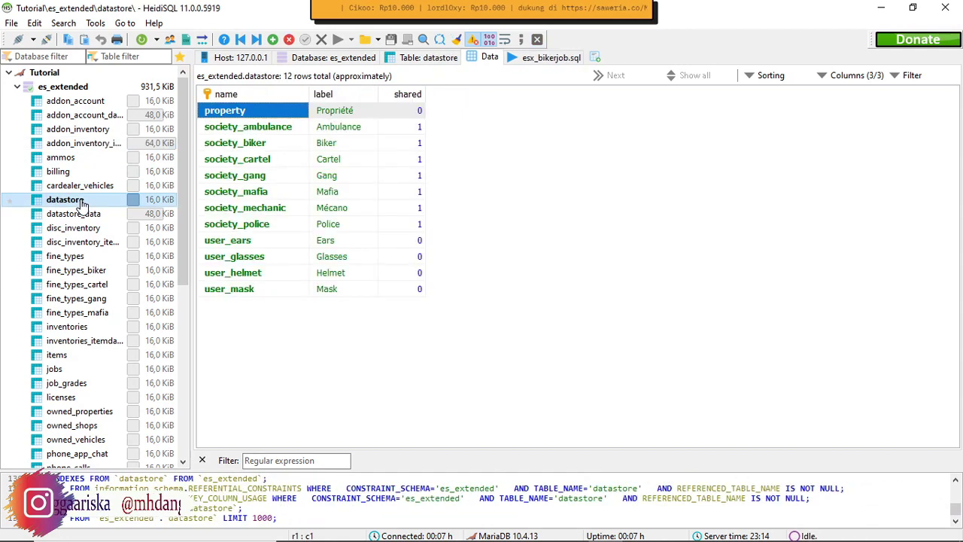
{"action": "left_click", "coordinate": [266, 151]}
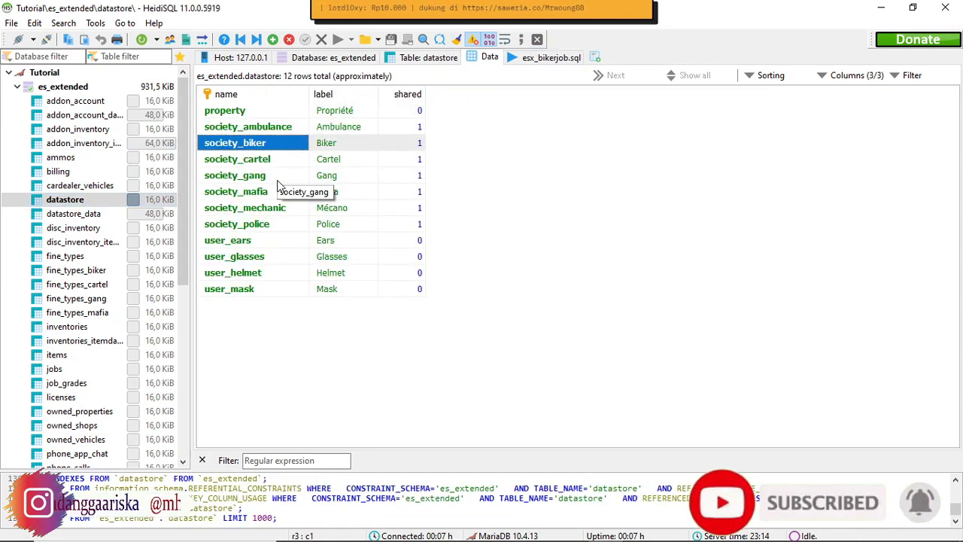
{"action": "left_click", "coordinate": [336, 148]}
{"action": "left_click", "coordinate": [335, 147]}
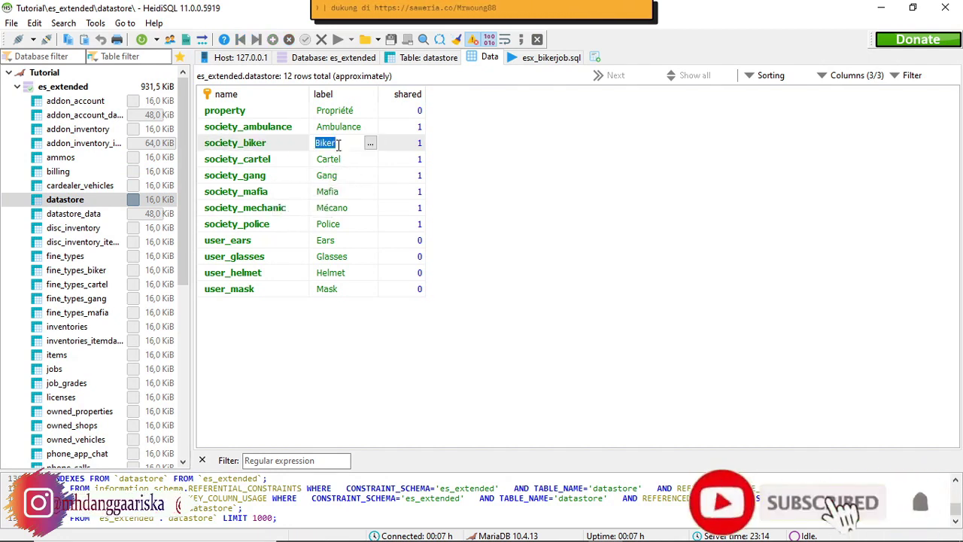
{"action": "type", "text": "Yakuza"}
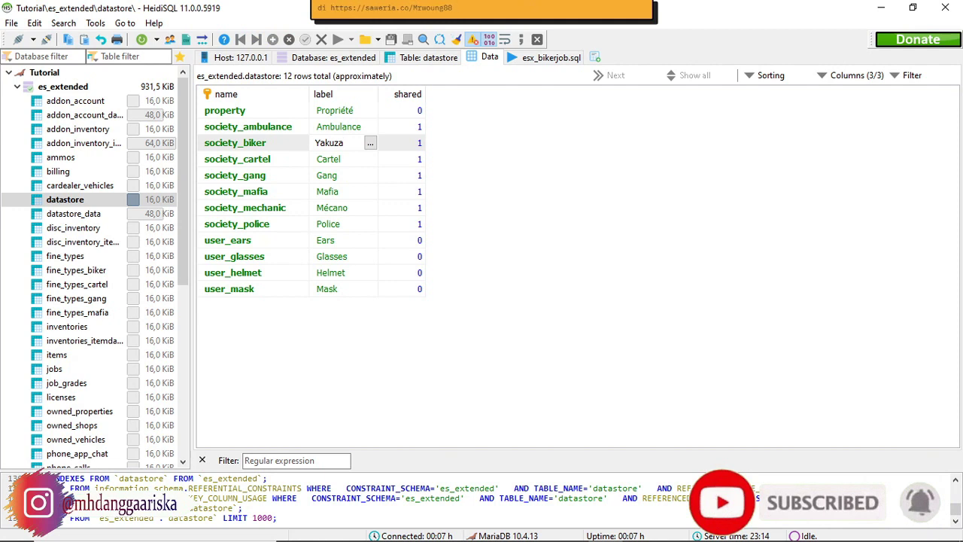
{"action": "key", "text": "Return"}
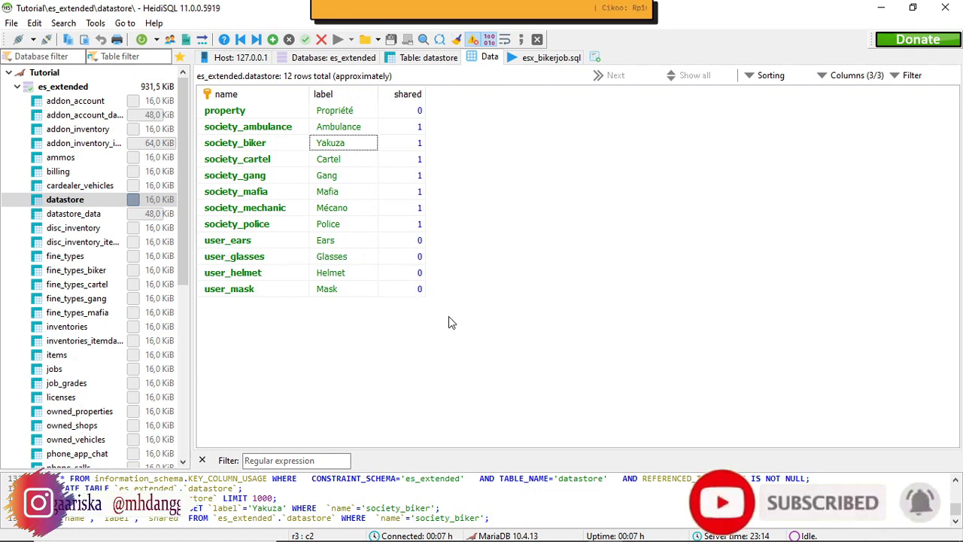
{"action": "left_click_drag", "start_coordinate": [449, 317], "coordinate": [413, 248]}
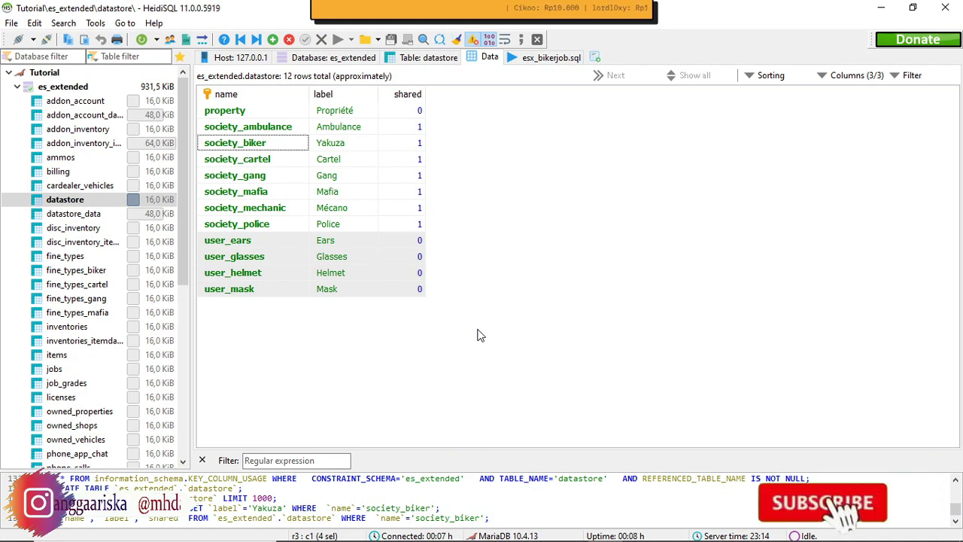
Examine the names of the society rows in the datastore_data table without changing them
{"action": "left_click", "coordinate": [79, 215]}
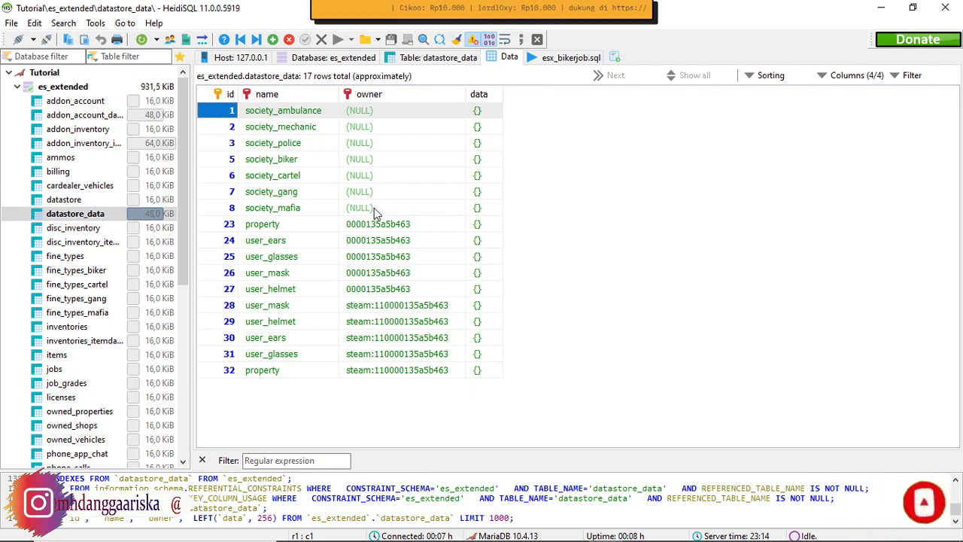
{"action": "left_click", "coordinate": [298, 148]}
{"action": "double_click", "coordinate": [297, 175]}
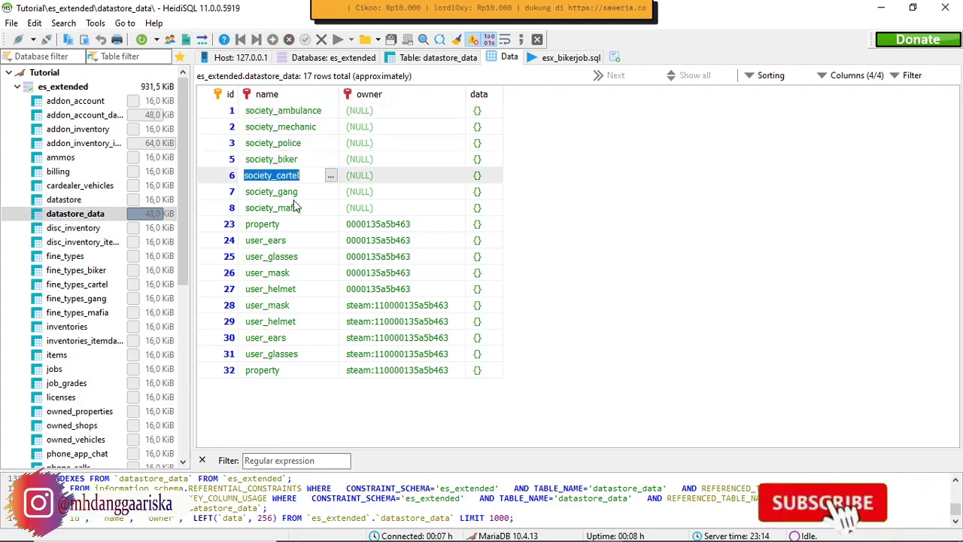
{"action": "key", "text": "Escape"}
{"action": "left_click", "coordinate": [292, 159]}
{"action": "left_click", "coordinate": [291, 148]}
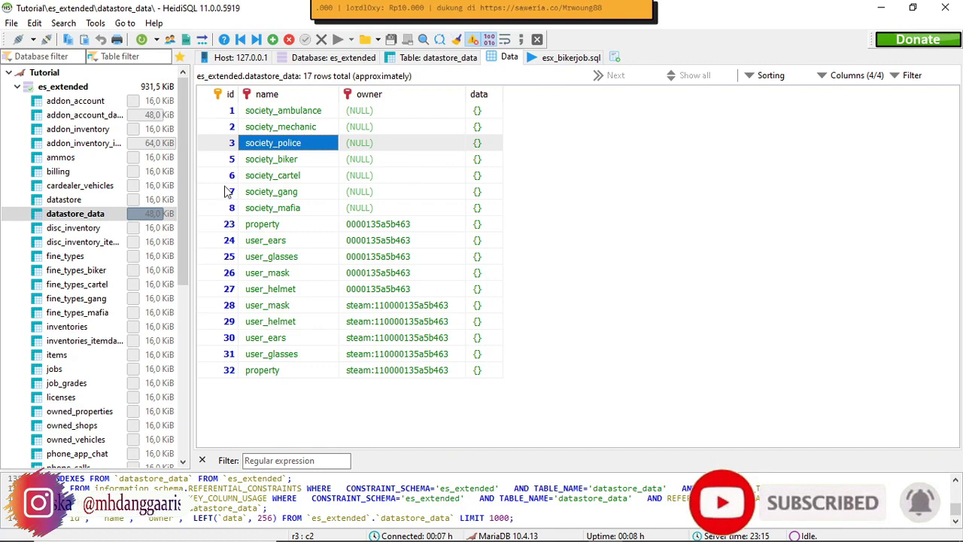
Open the data of the jobs table and select the label of the biker job
{"action": "scroll", "coordinate": [68, 260], "scroll_direction": "down", "scroll_amount": 3}
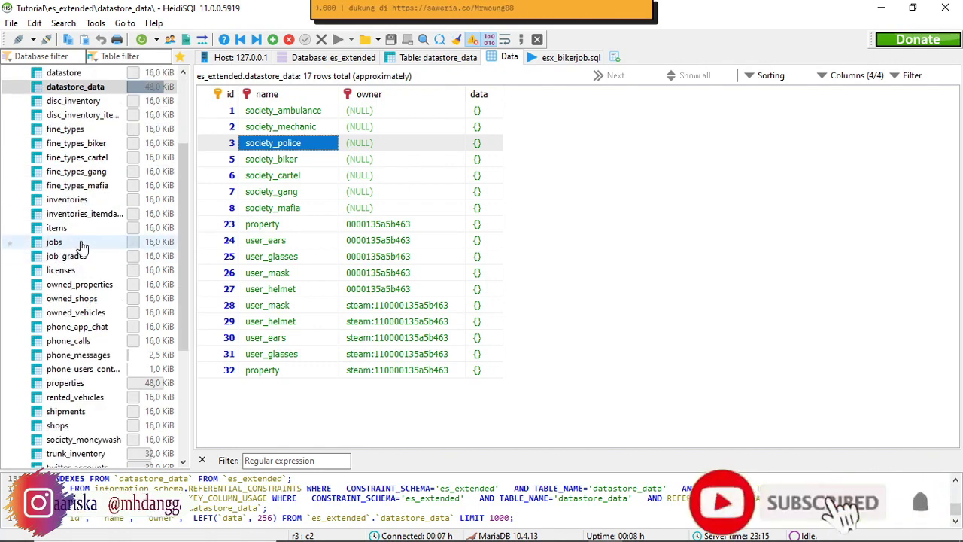
{"action": "left_click", "coordinate": [81, 246]}
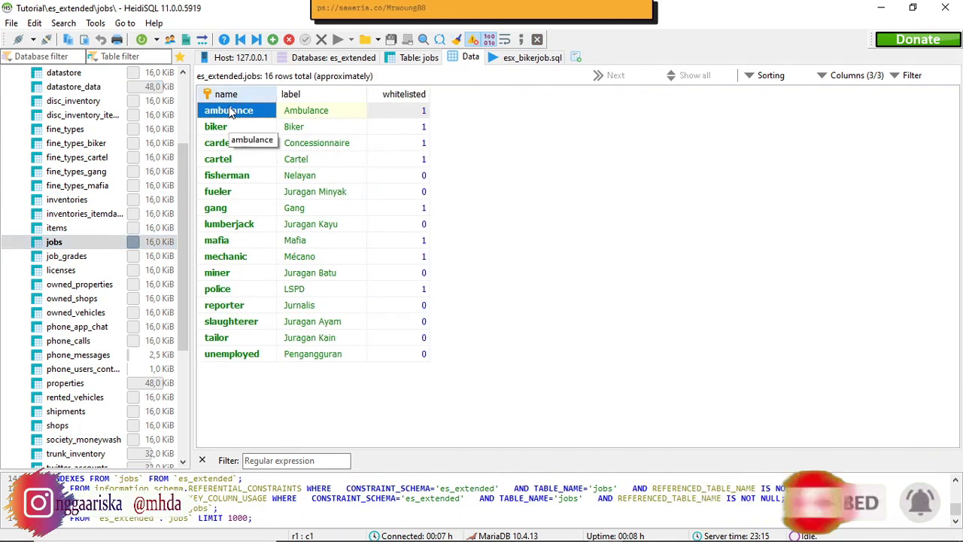
{"action": "left_click", "coordinate": [221, 129]}
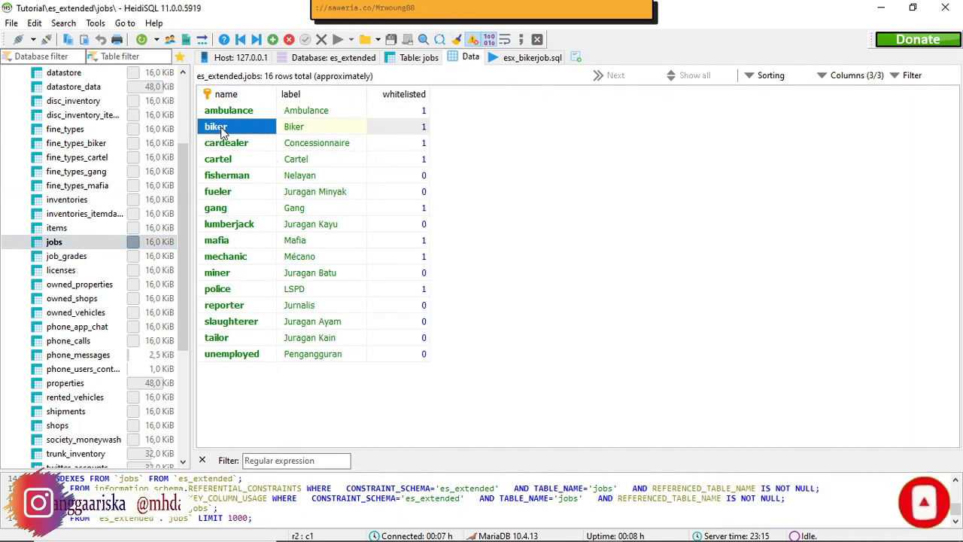
{"action": "left_click", "coordinate": [305, 133]}
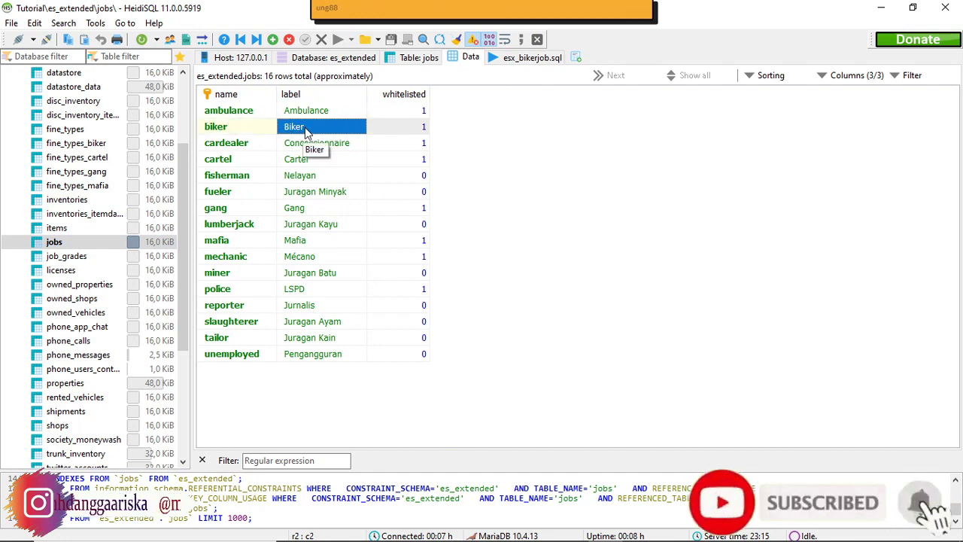